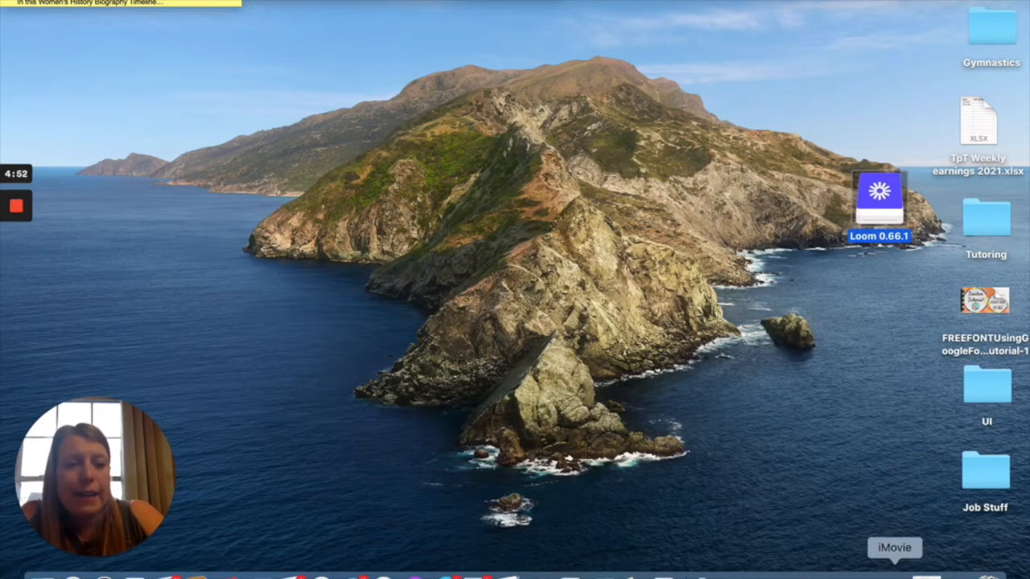
# Switch to iMovie and bring up the Myster Video project's timeline
pyautogui.click(895, 573)
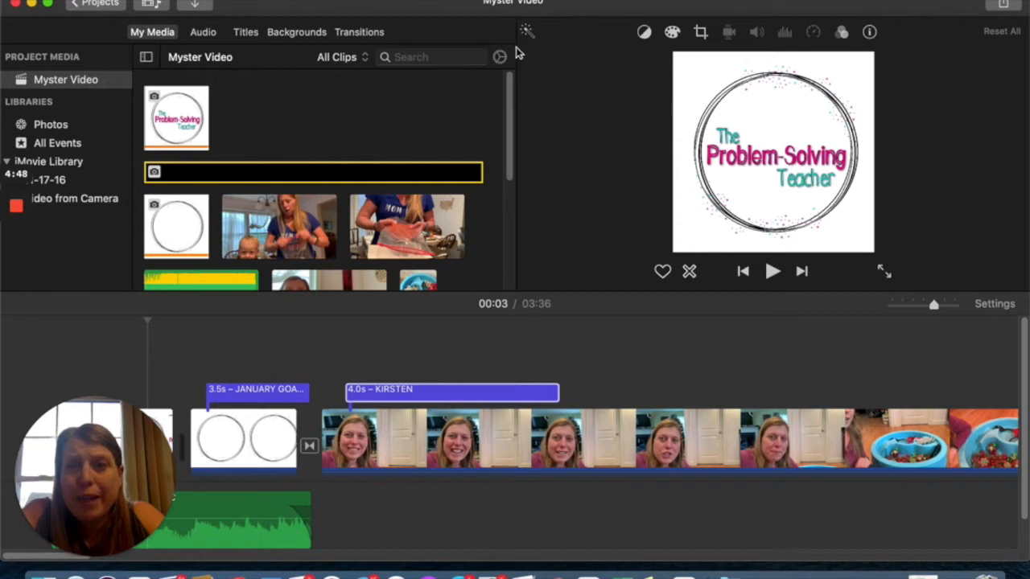
pyautogui.click(362, 392)
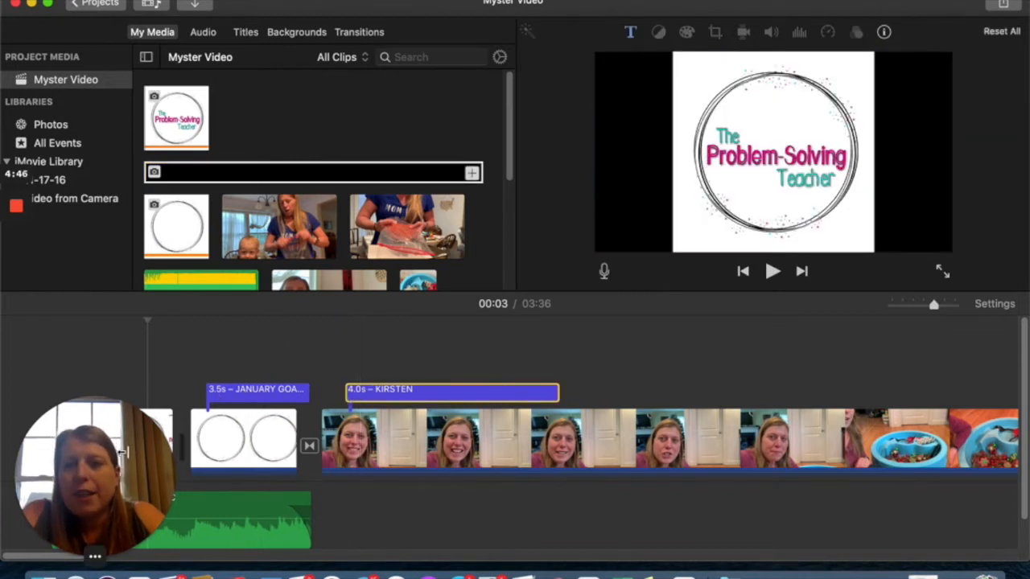
pyautogui.moveTo(112, 456); pyautogui.dragTo(111, 83)
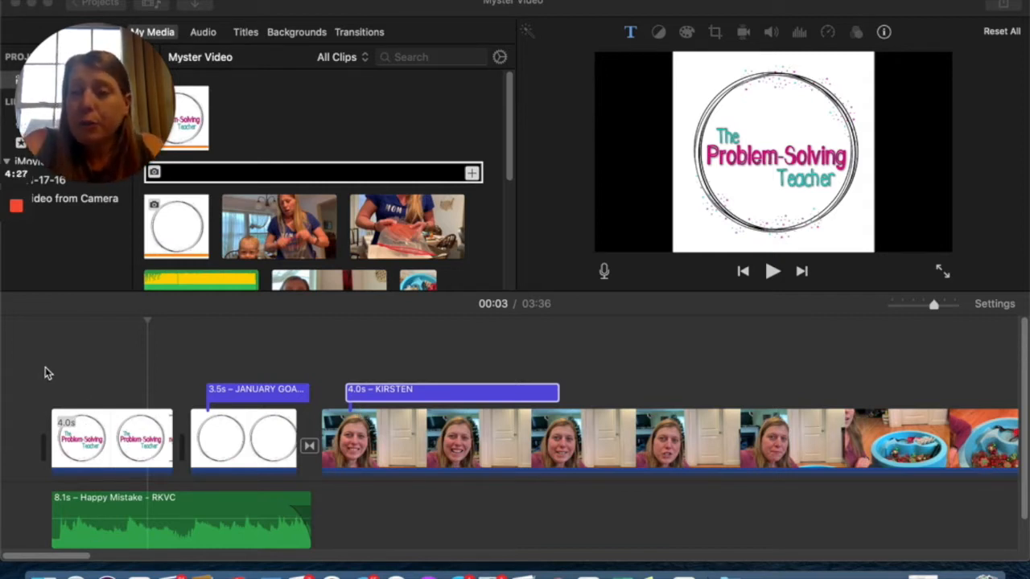
pyautogui.click(73, 454)
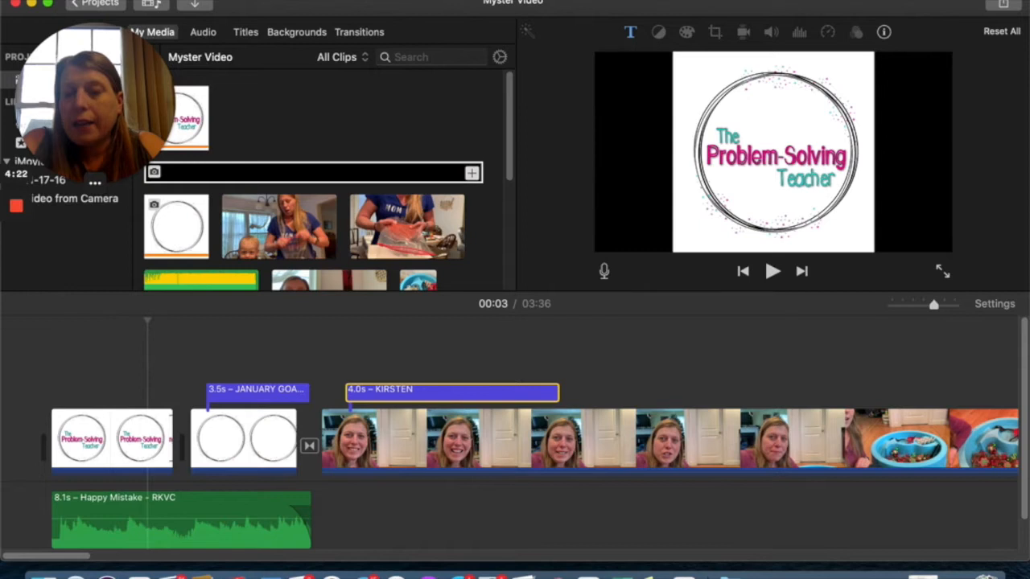
pyautogui.click(101, 1)
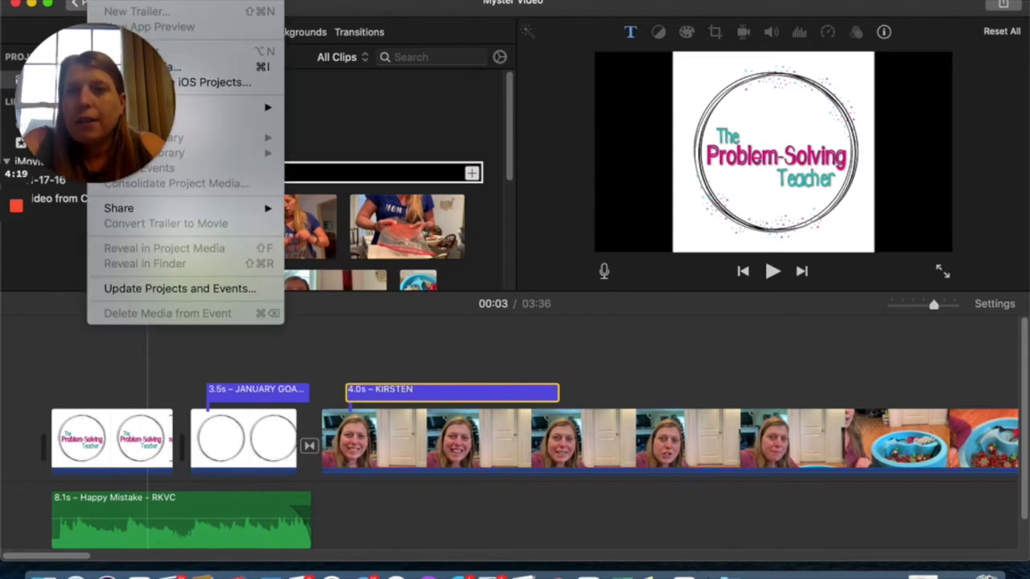
pyautogui.click(93, 85)
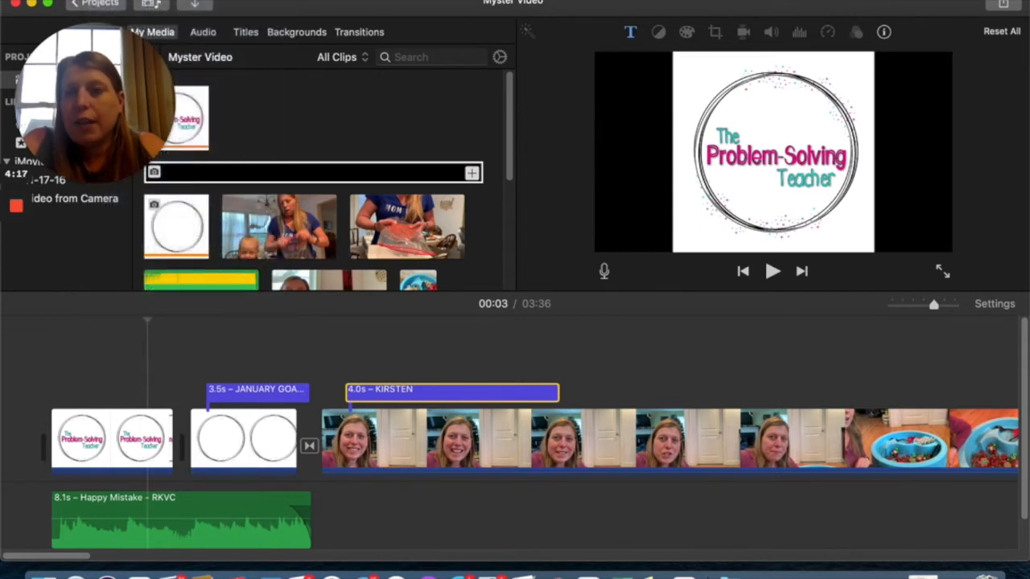
pyautogui.moveTo(93, 85); pyautogui.dragTo(77, 253)
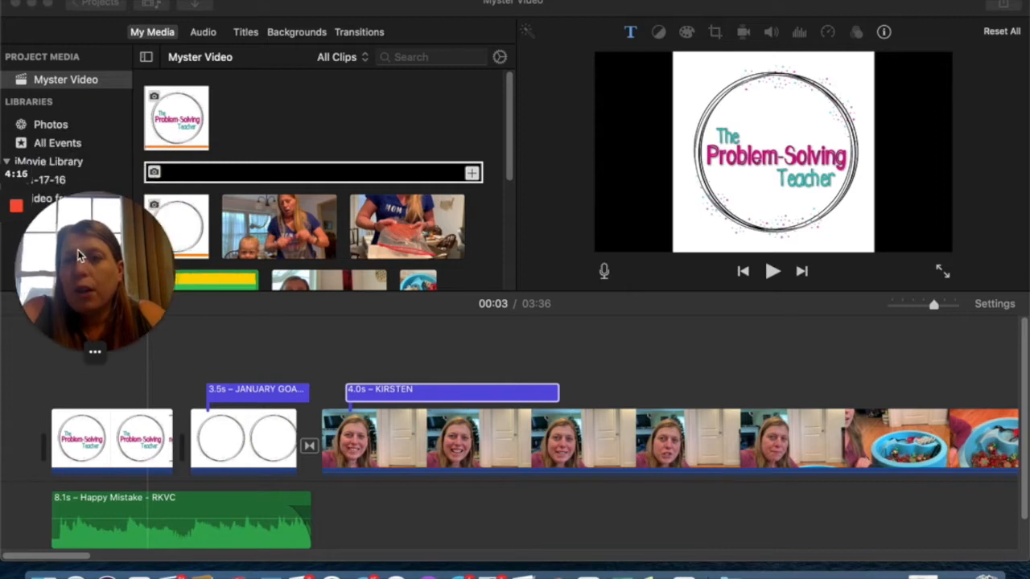
pyautogui.click(100, 0)
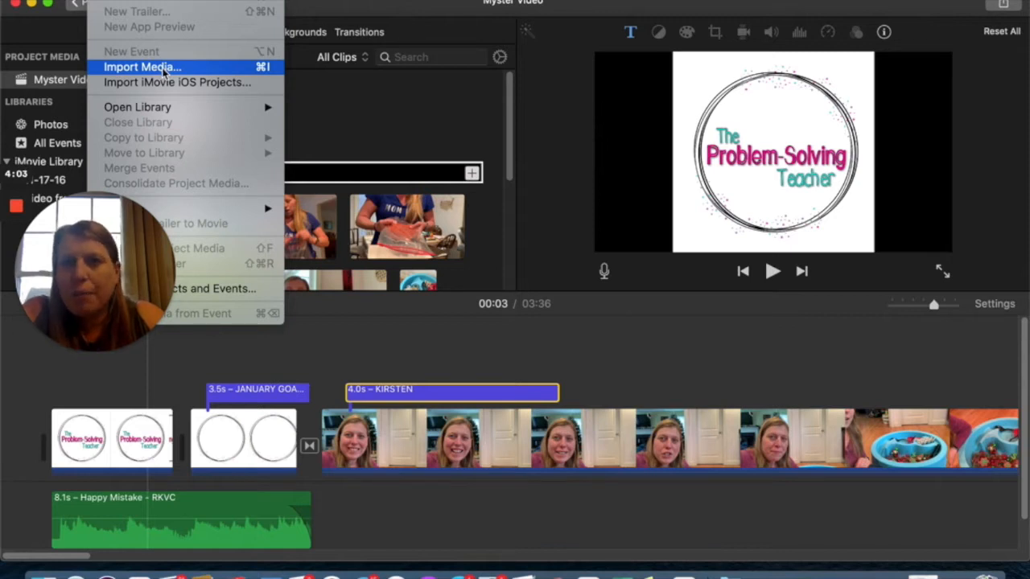
pyautogui.click(425, 118)
pyautogui.click(210, 118)
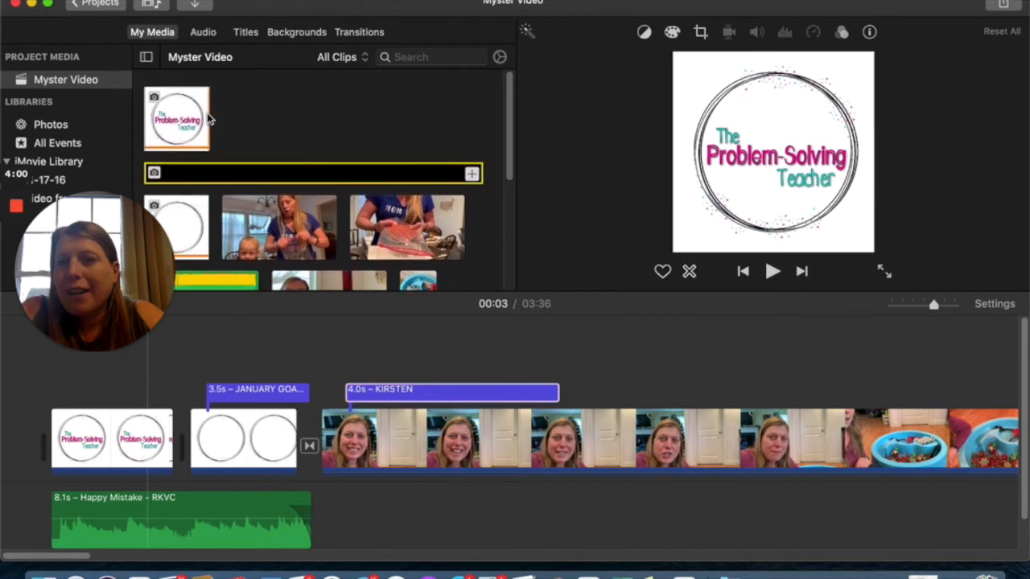
# Start a media import and find the My Logo and Terms and Brand folder inside My Content of the OneDrive TpT Shop folder
pyautogui.click(100, 1)
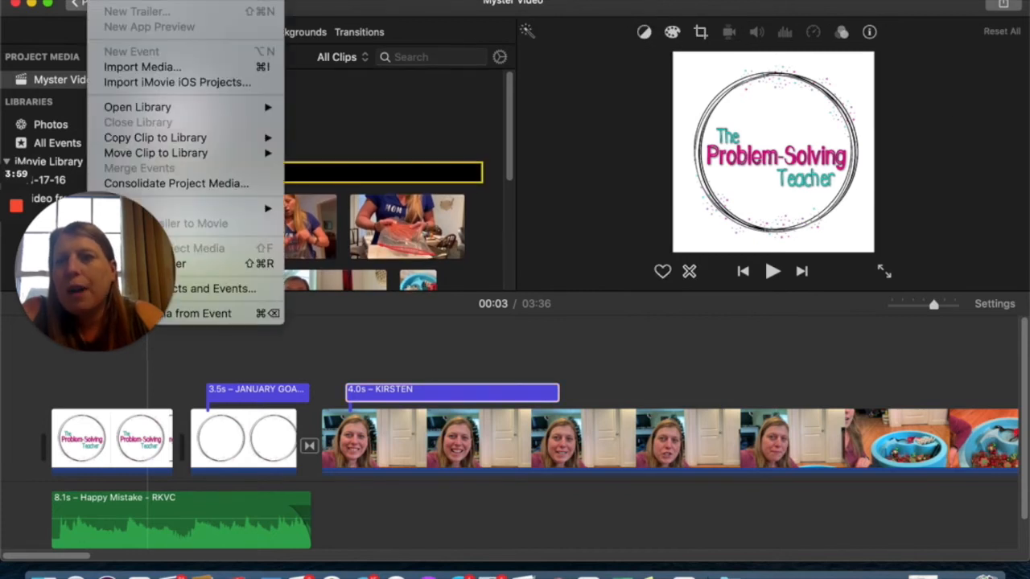
pyautogui.click(133, 69)
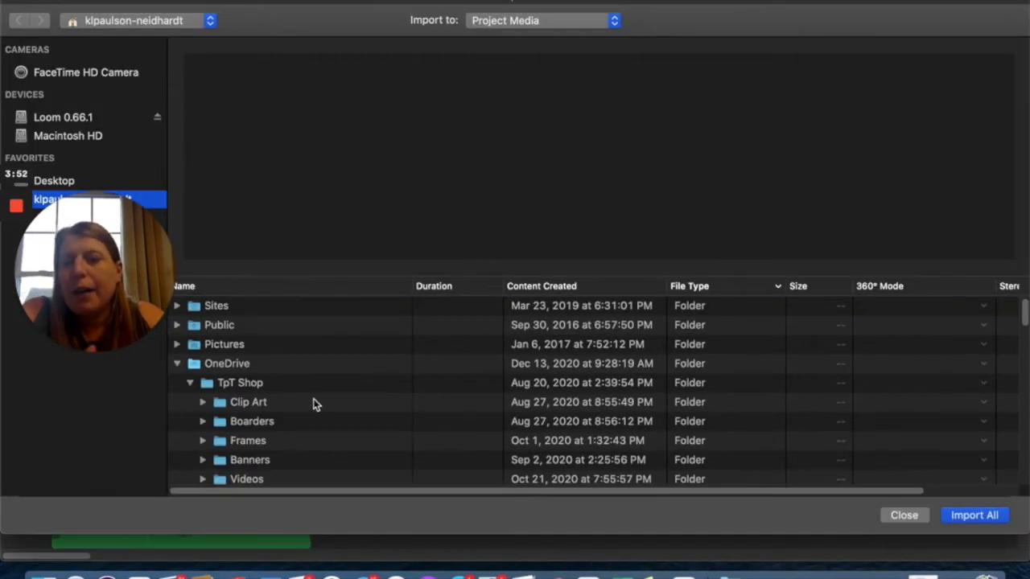
pyautogui.scroll(-3, 313, 402)
pyautogui.scroll(3, 313, 402)
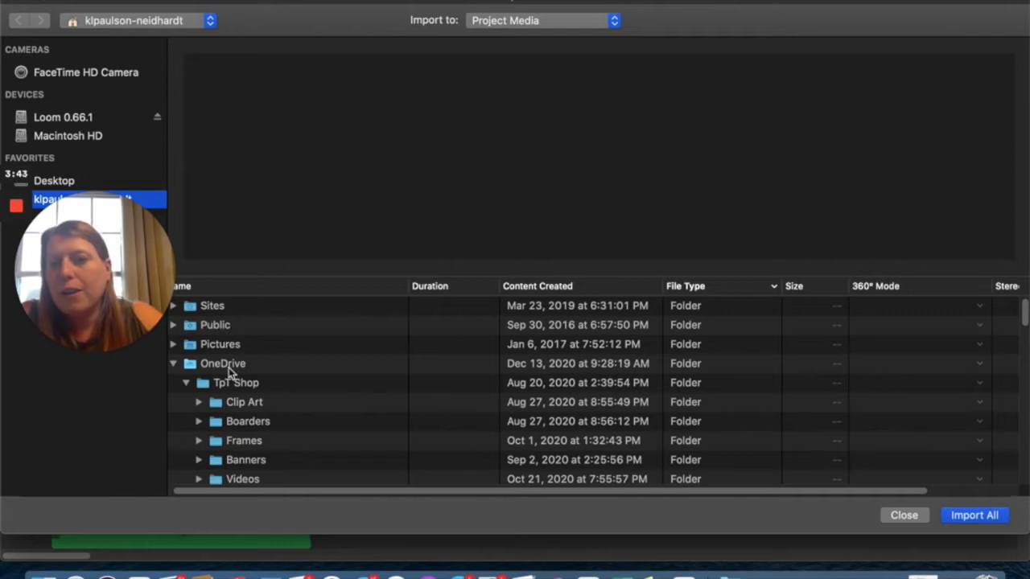
pyautogui.scroll(-2, 229, 370)
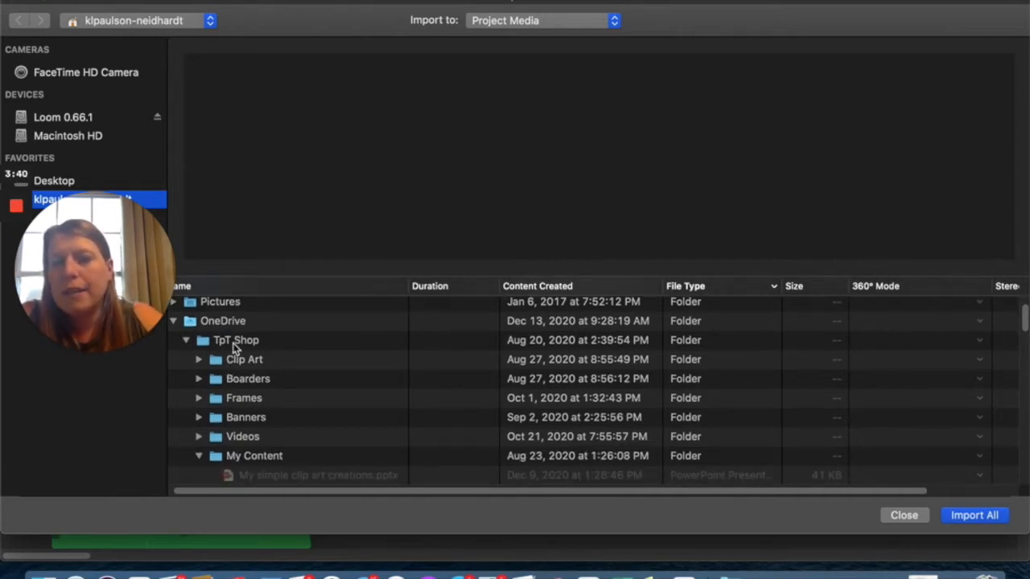
pyautogui.scroll(-3, 233, 348)
pyautogui.scroll(-2, 232, 347)
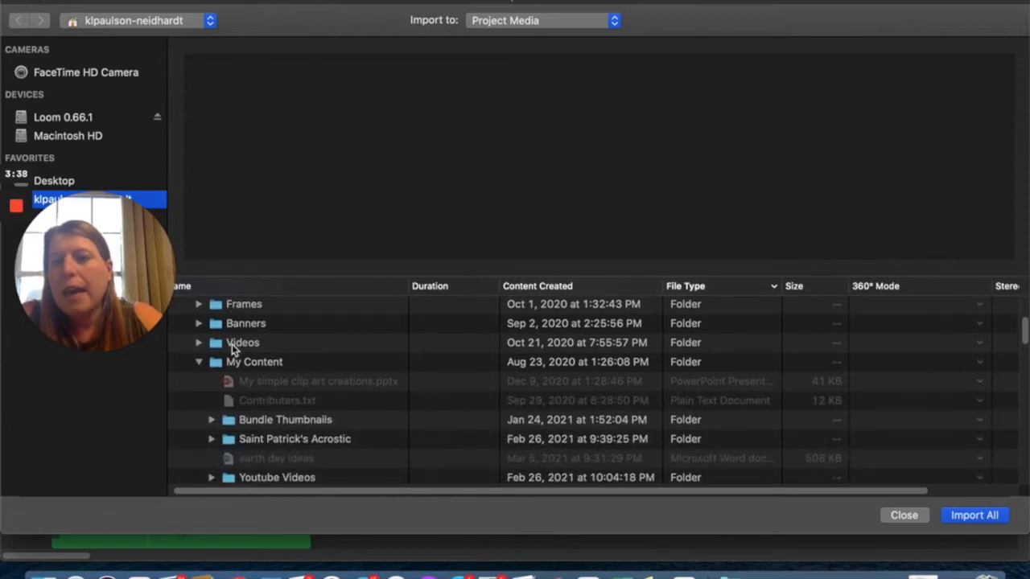
pyautogui.click(234, 363)
pyautogui.scroll(-5, 294, 379)
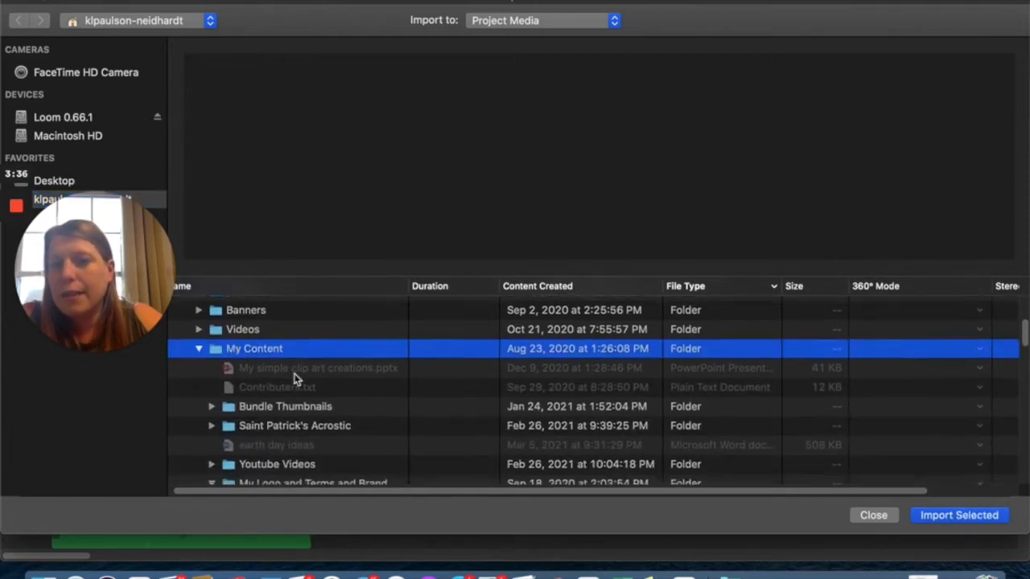
pyautogui.scroll(-3, 295, 378)
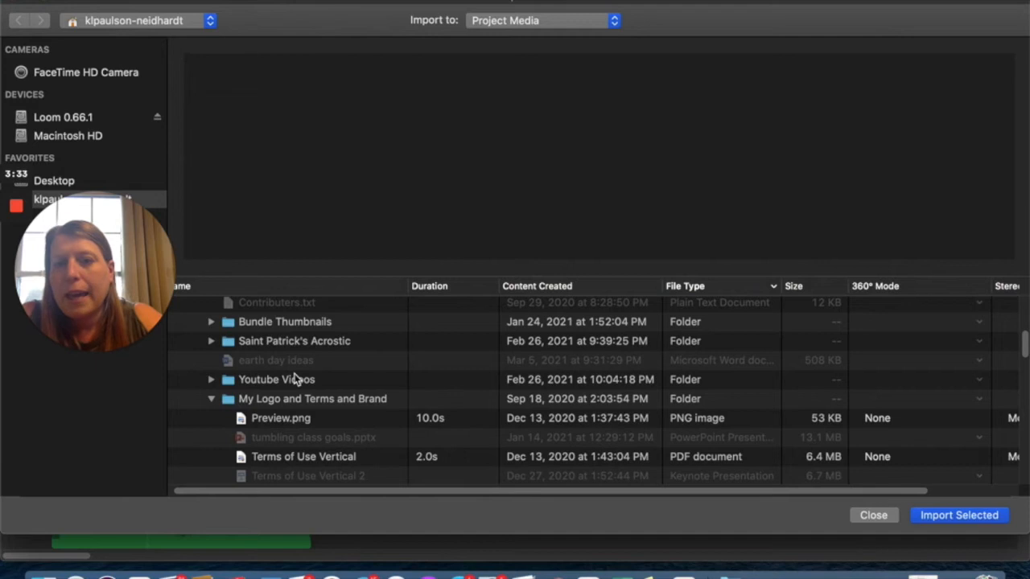
pyautogui.click(293, 384)
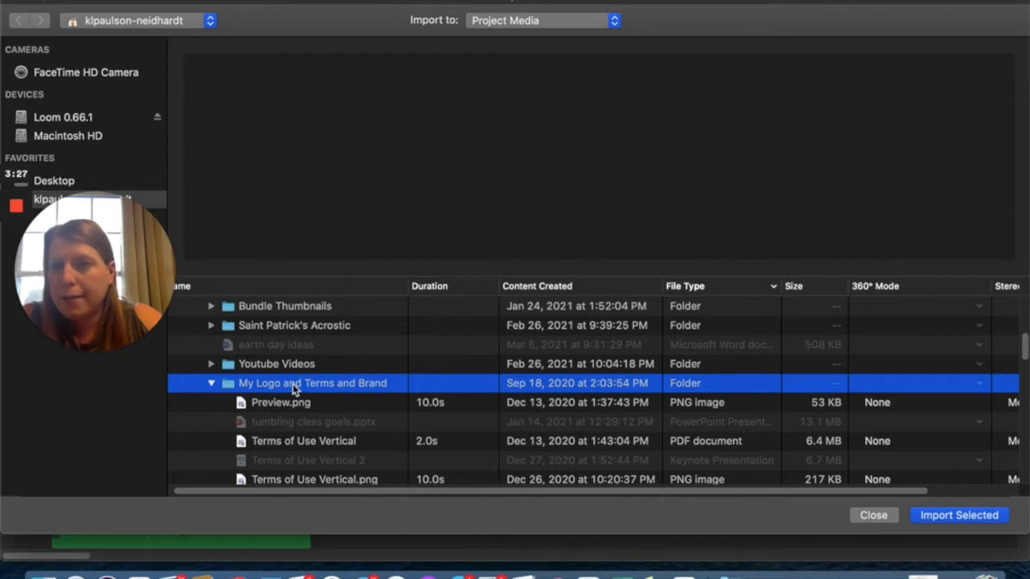
# Preview KK Logo.jpg from the My Logo and Terms and Brand folder
pyautogui.scroll(-3, 329, 405)
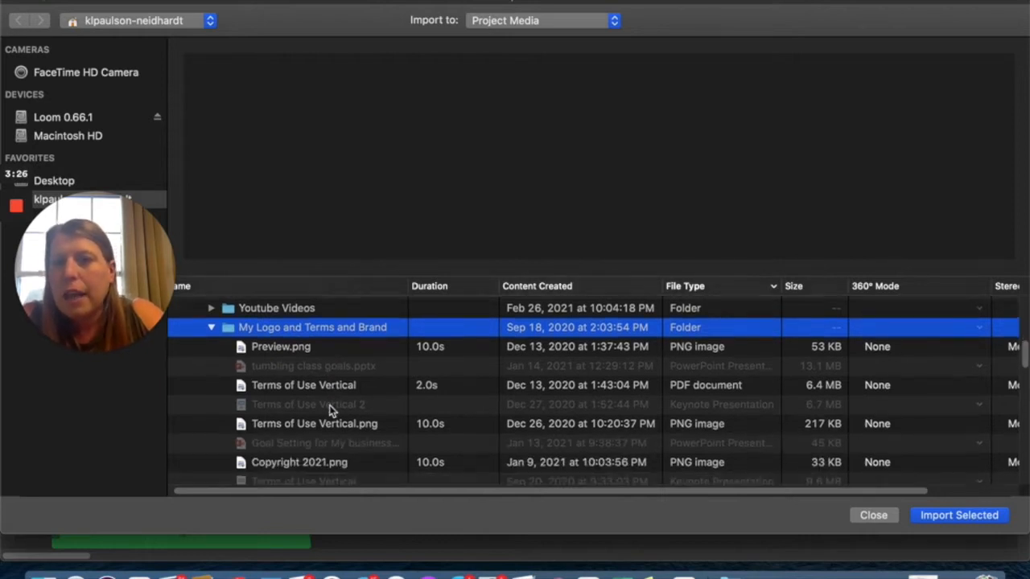
pyautogui.scroll(-5, 329, 405)
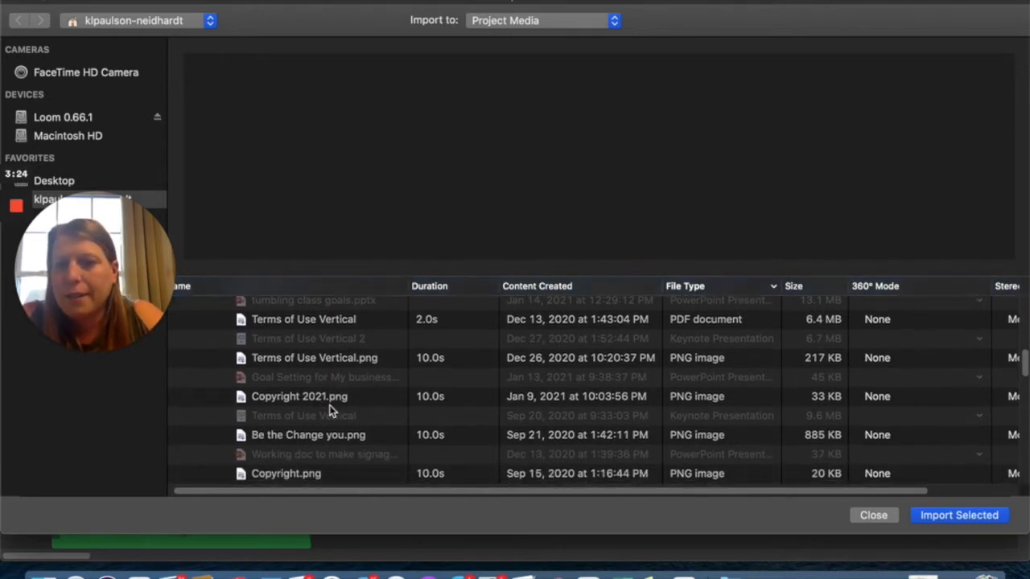
pyautogui.scroll(-4, 329, 407)
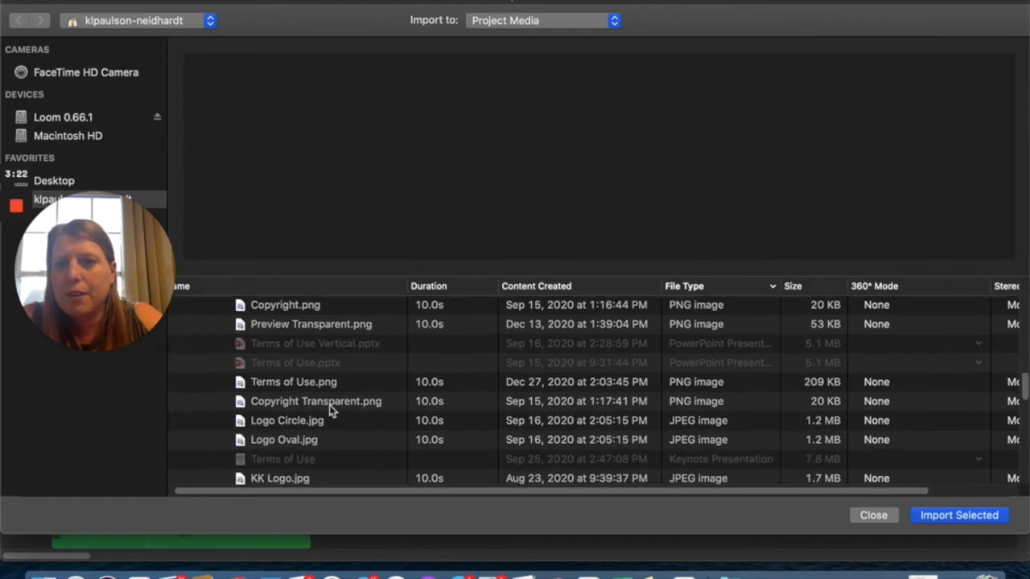
pyautogui.scroll(-3, 329, 404)
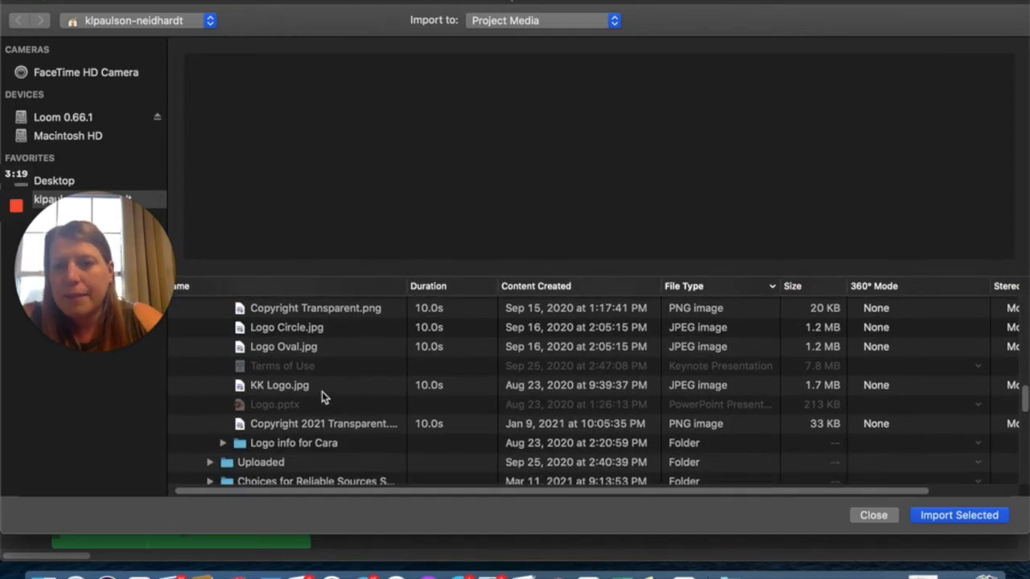
pyautogui.click(321, 389)
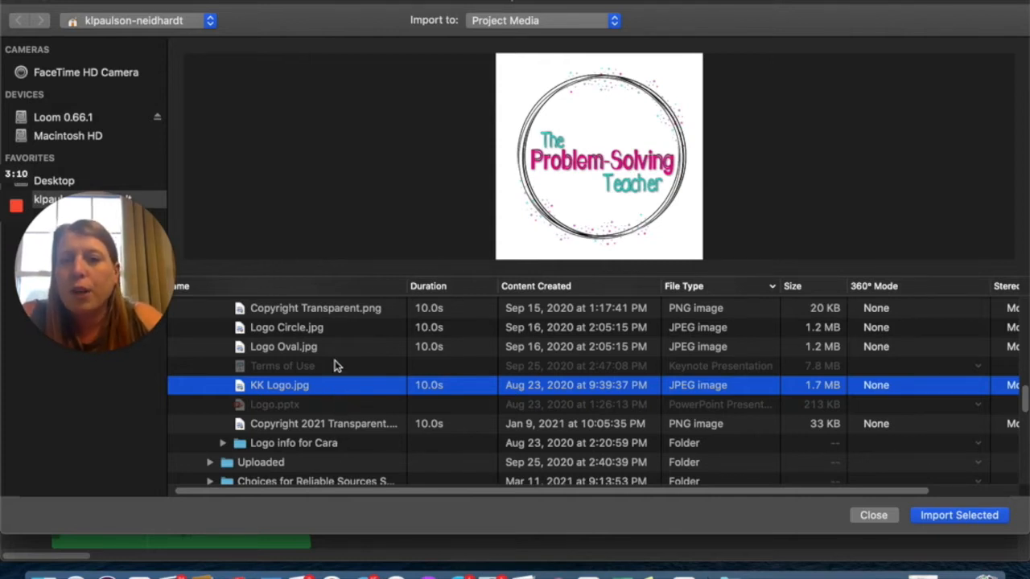
# Import Logo Oval.jpg into the project media
pyautogui.scroll(2, 304, 342)
pyautogui.click(306, 398)
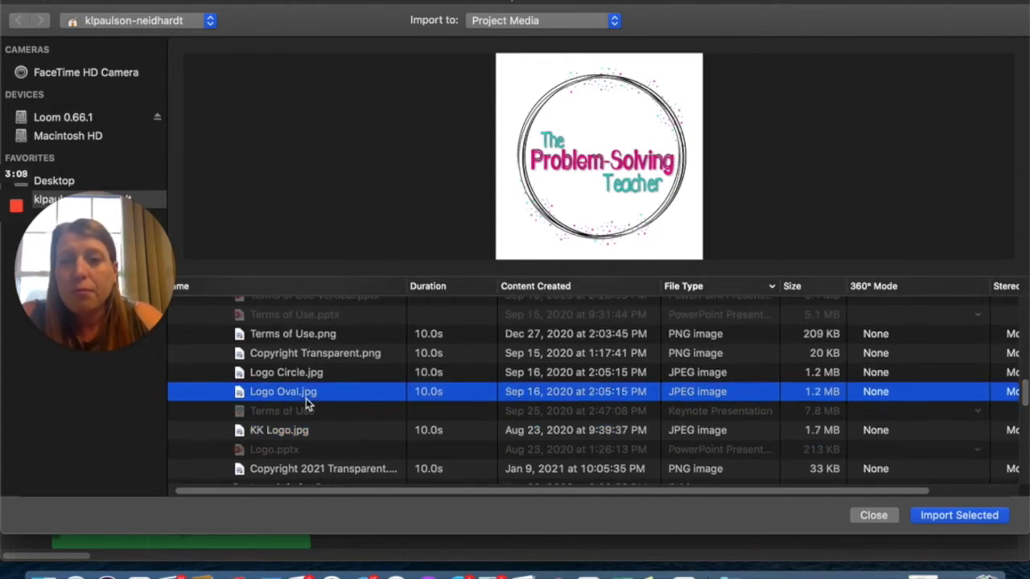
pyautogui.click(946, 520)
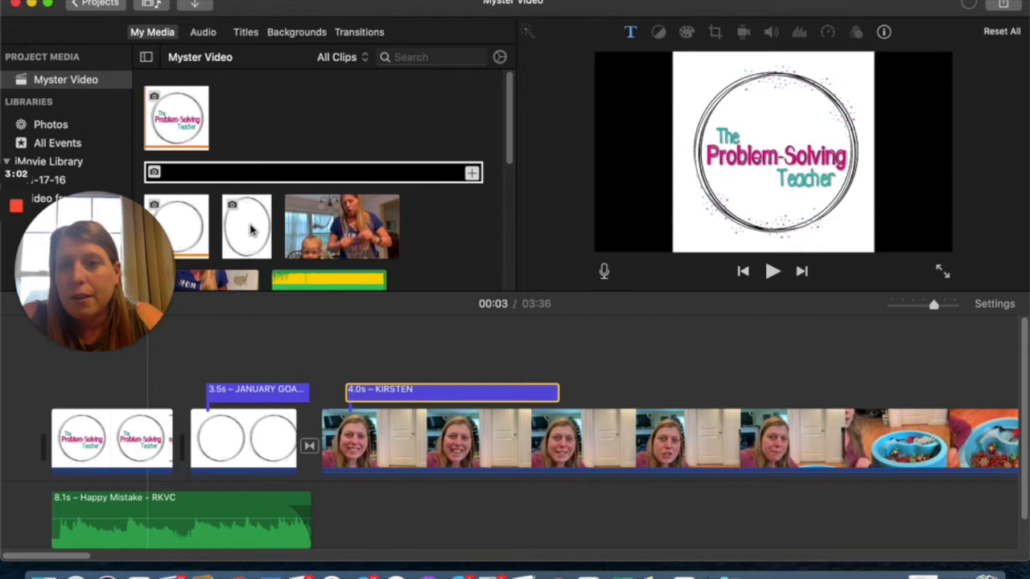
pyautogui.click(251, 231)
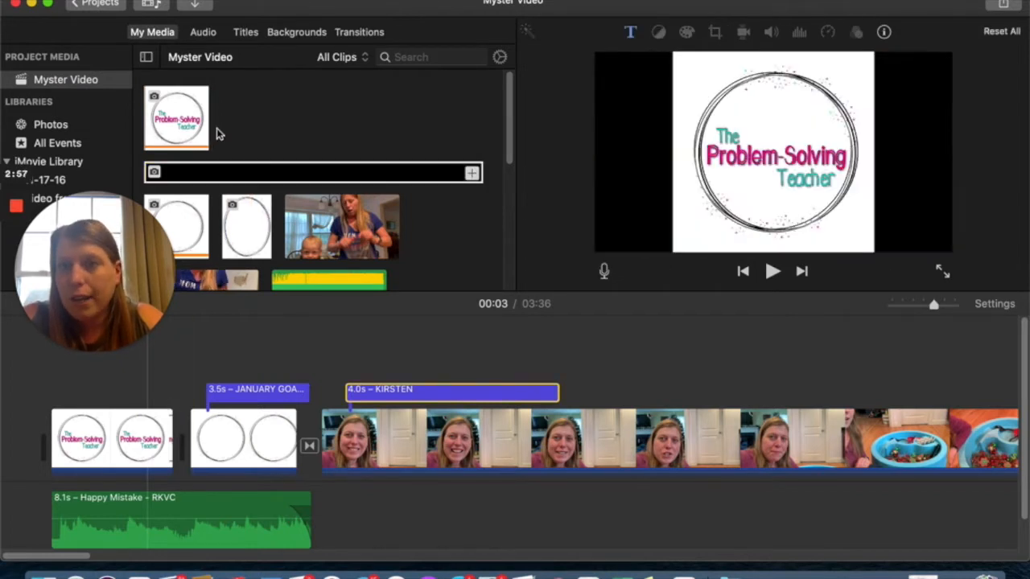
# Delete the Problem-Solving Teacher logo clip from the start of the timeline
pyautogui.click(190, 119)
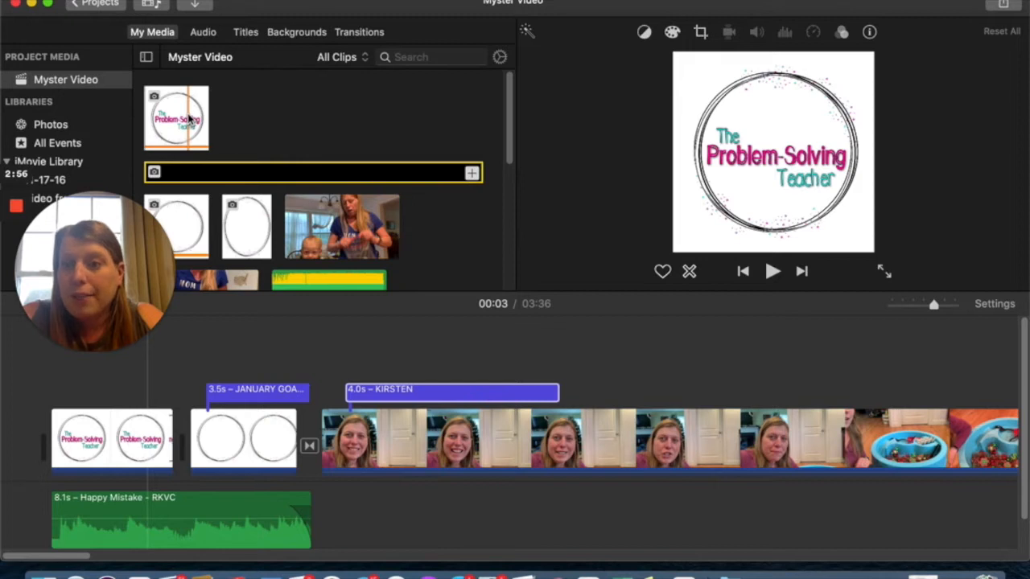
pyautogui.click(119, 455)
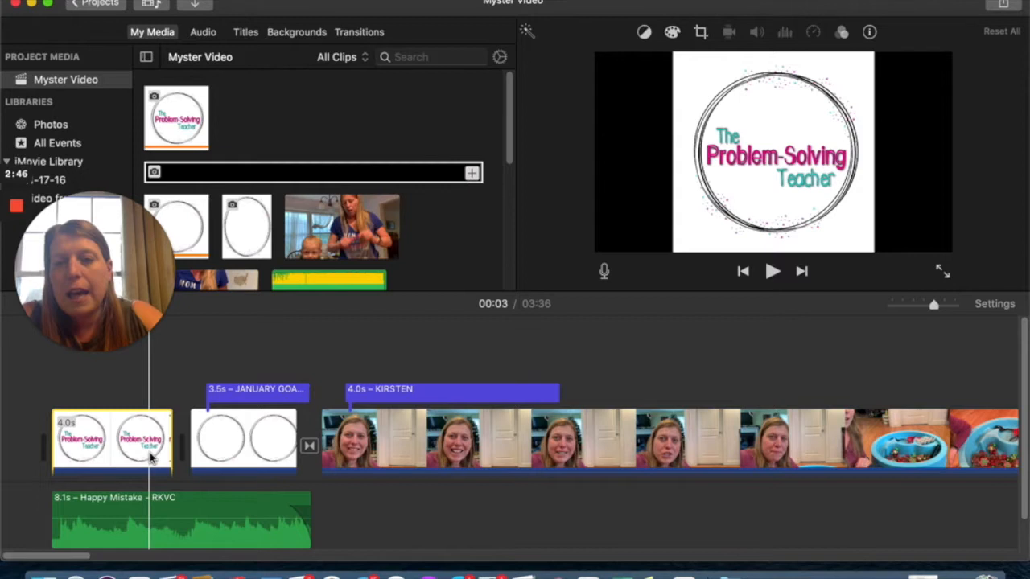
pyautogui.press('Delete')
# Add the Problem-Solving Teacher logo image to the movie and move the new clip to the very beginning of the timeline
pyautogui.click(180, 137)
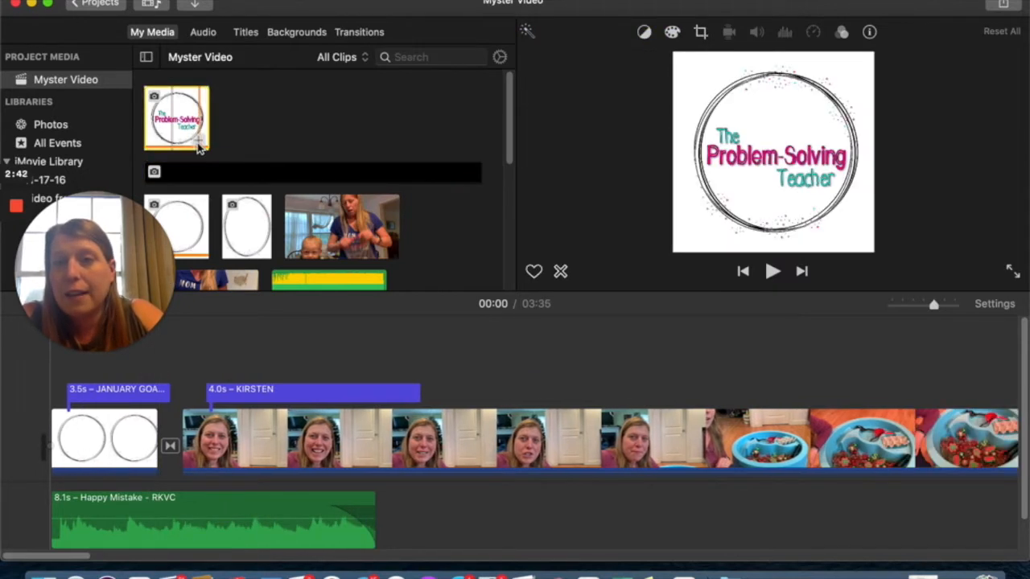
pyautogui.click(198, 145)
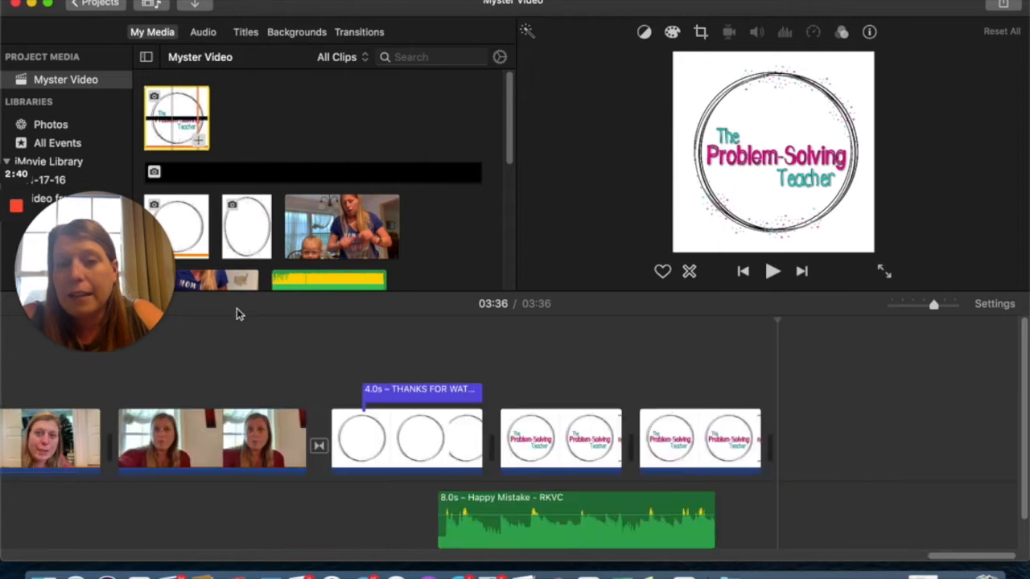
pyautogui.click(428, 464)
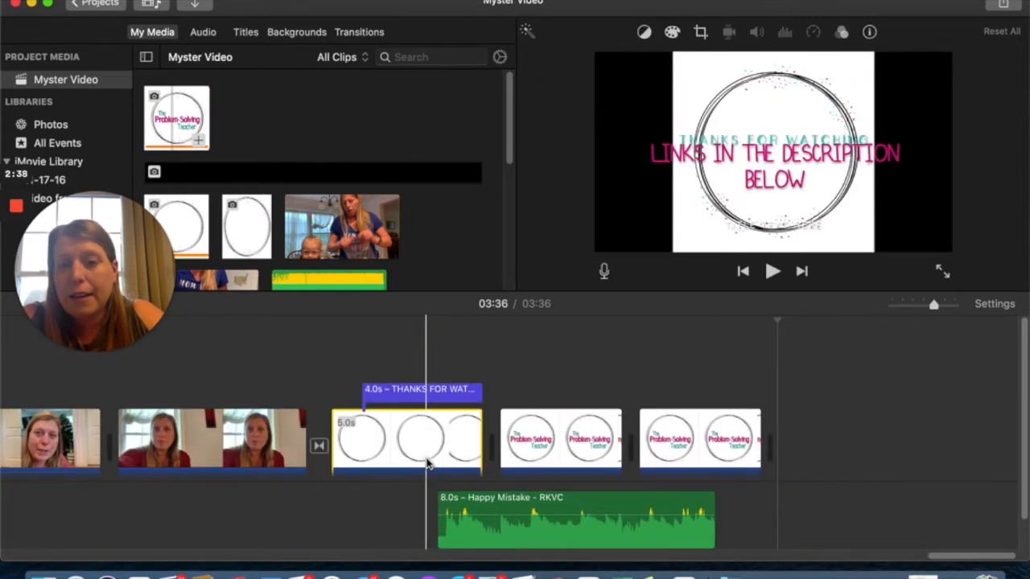
pyautogui.click(708, 457)
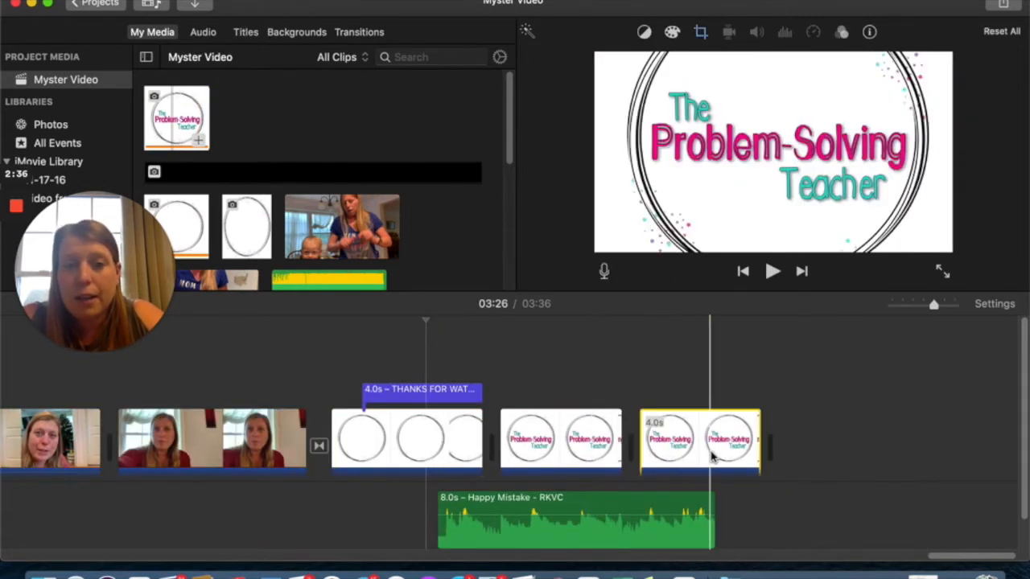
pyautogui.moveTo(708, 457); pyautogui.dragTo(249, 412)
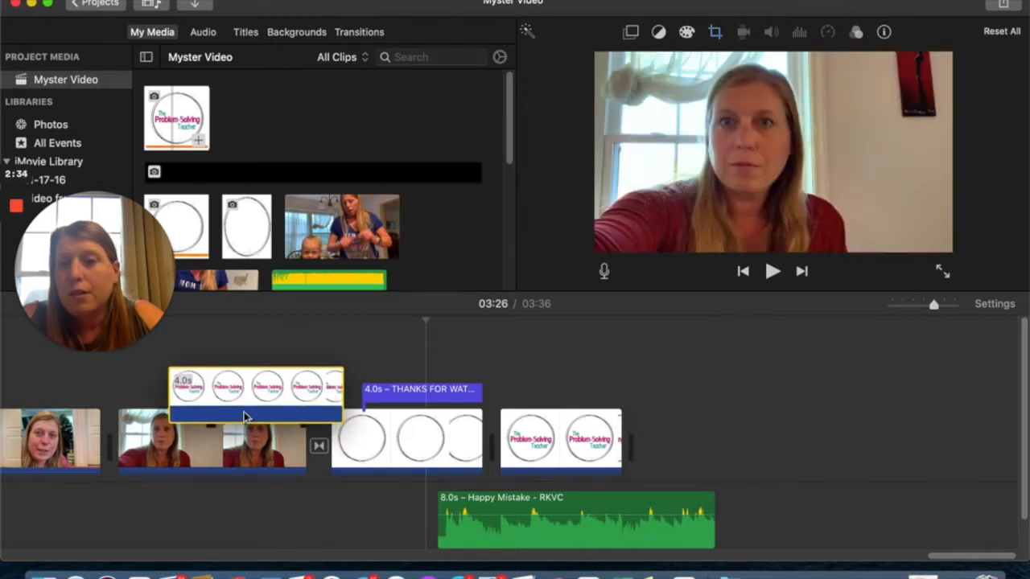
pyautogui.moveTo(38, 422); pyautogui.dragTo(114, 447)
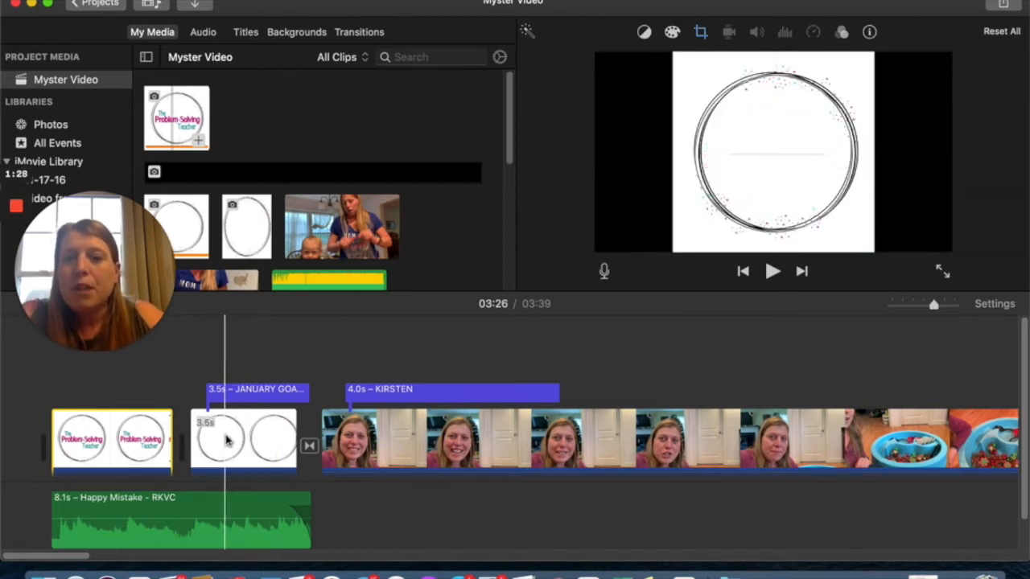
# Select the January Goals title on the timeline and look through the available title styles for Line
pyautogui.click(239, 398)
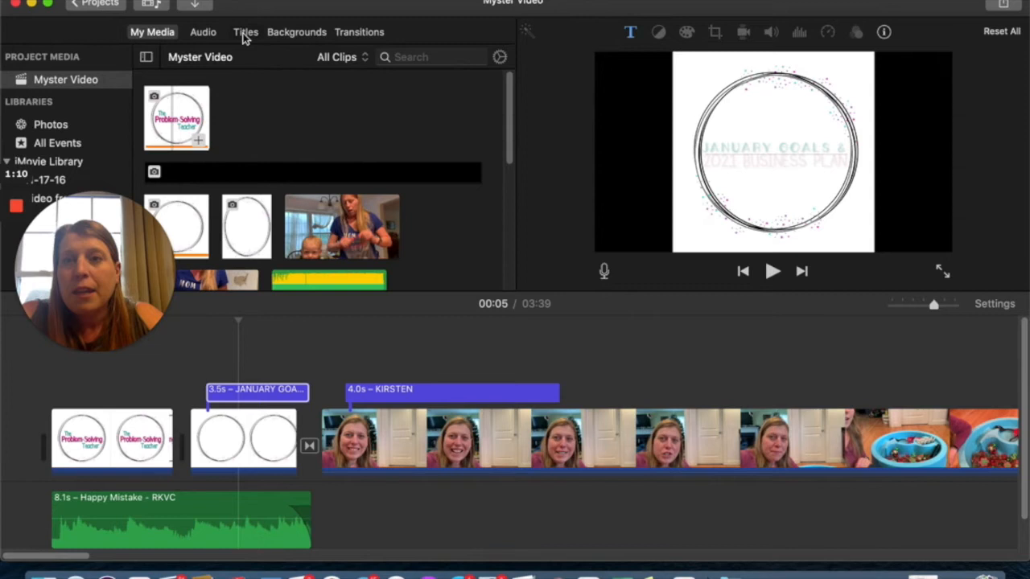
pyautogui.click(246, 34)
pyautogui.scroll(5, 372, 184)
pyautogui.scroll(5, 372, 184)
pyautogui.scroll(2, 372, 184)
pyautogui.scroll(-2, 371, 184)
pyautogui.scroll(-4, 372, 184)
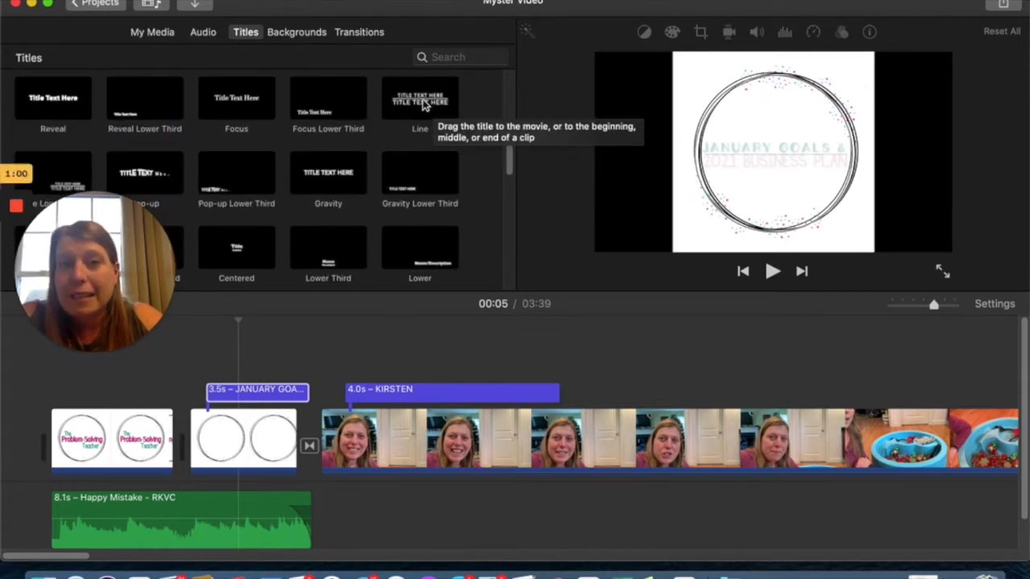
# Replace the first line of the January Goals title on the timeline with YOUTUBE
pyautogui.scroll(-2, 424, 104)
pyautogui.scroll(3, 424, 103)
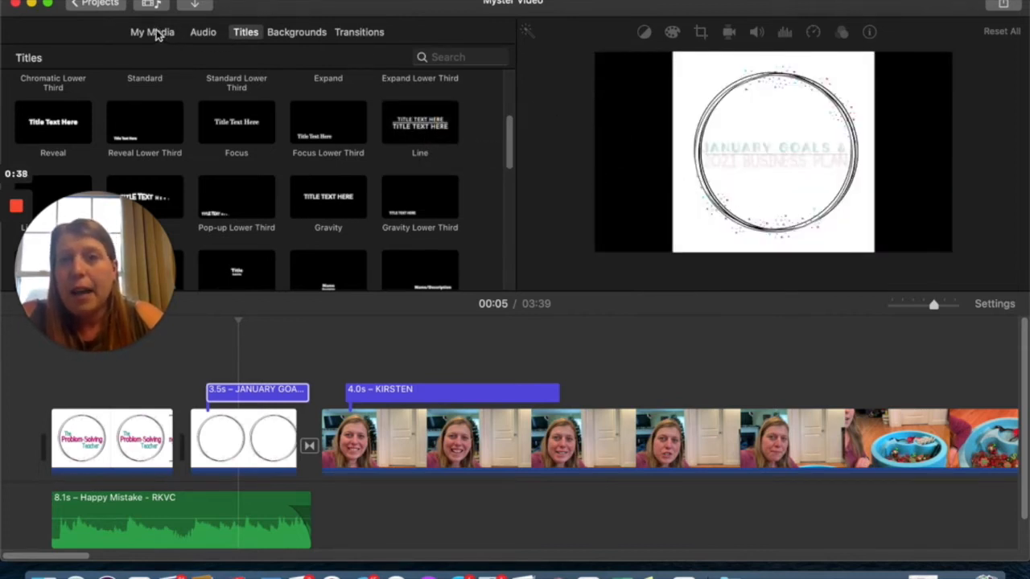
pyautogui.click(294, 392)
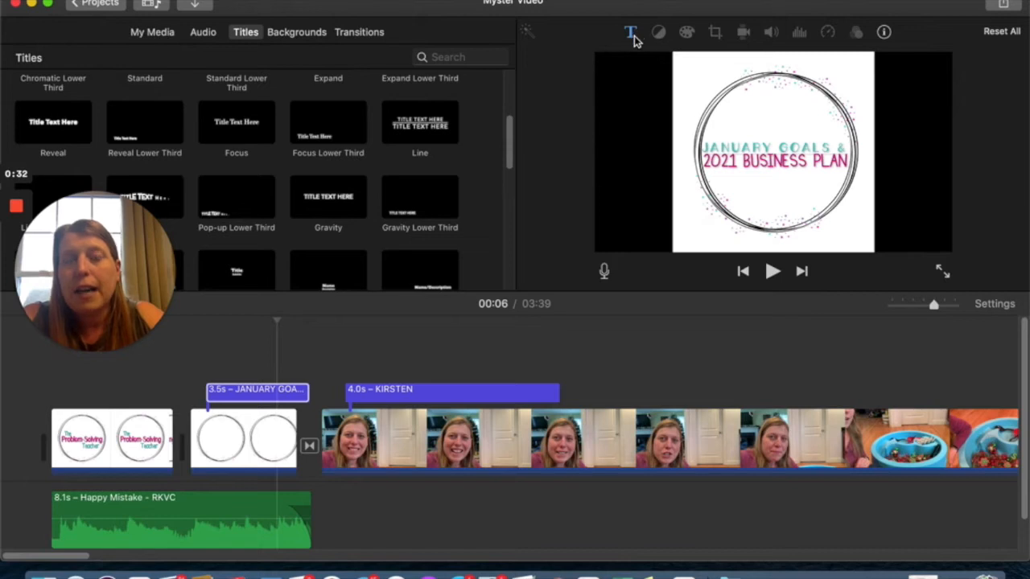
pyautogui.click(781, 157)
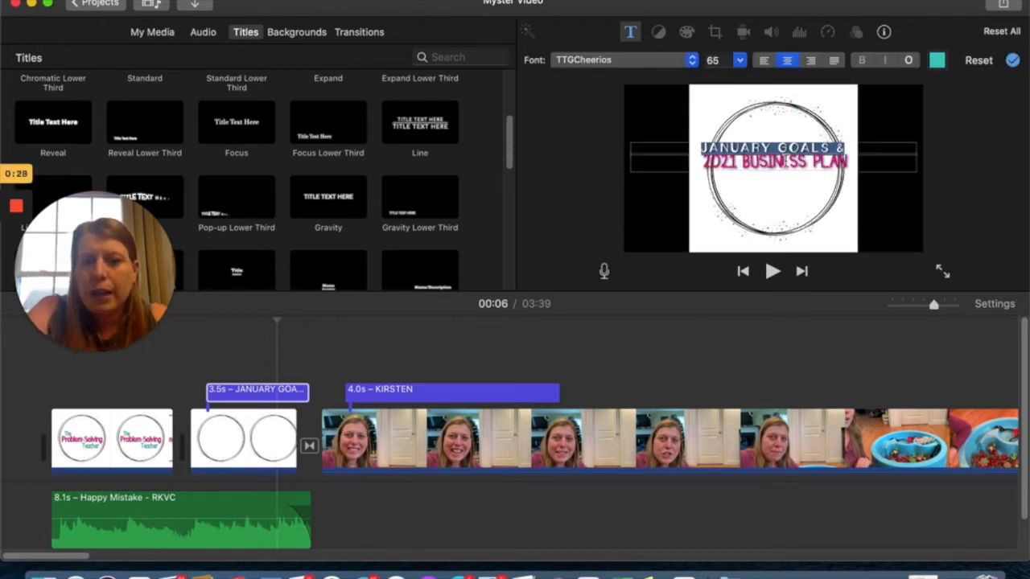
pyautogui.write('YOU')
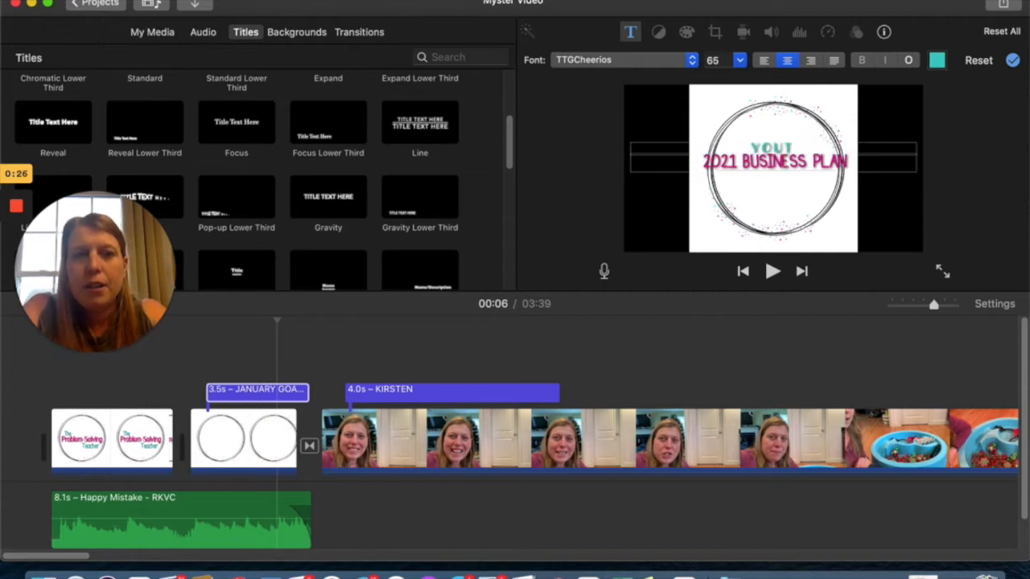
pyautogui.write('TUBE')
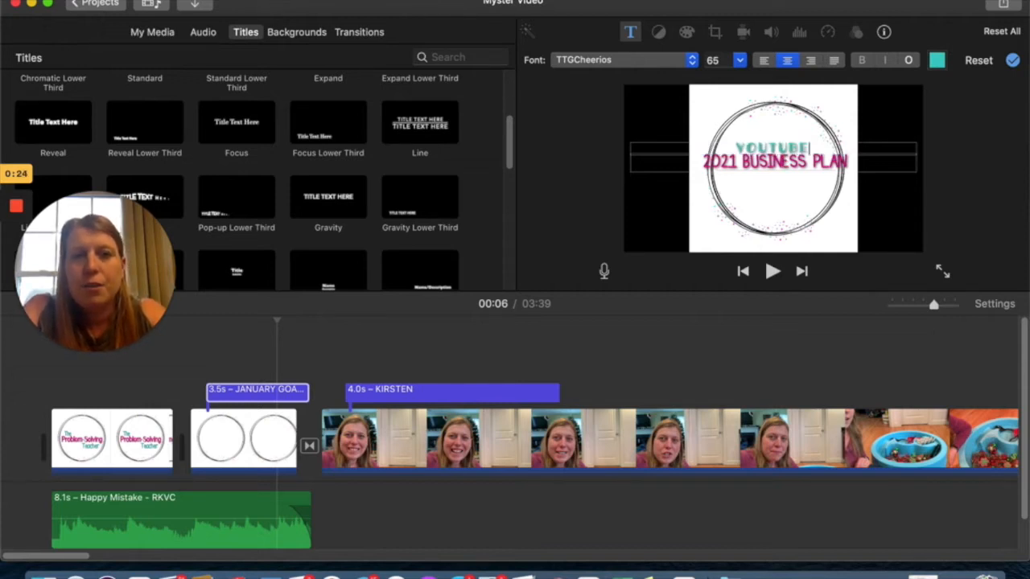
# Replace the title's second line with TUTORIAL and finish editing the text
pyautogui.click(789, 163)
pyautogui.doubleClick(789, 162)
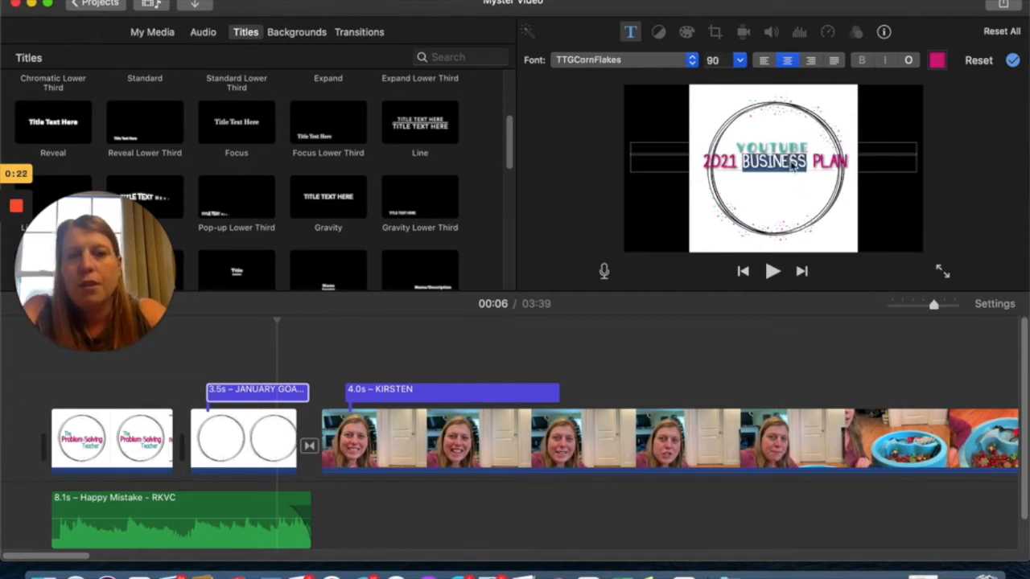
pyautogui.tripleClick(789, 162)
pyautogui.write('TUTOT')
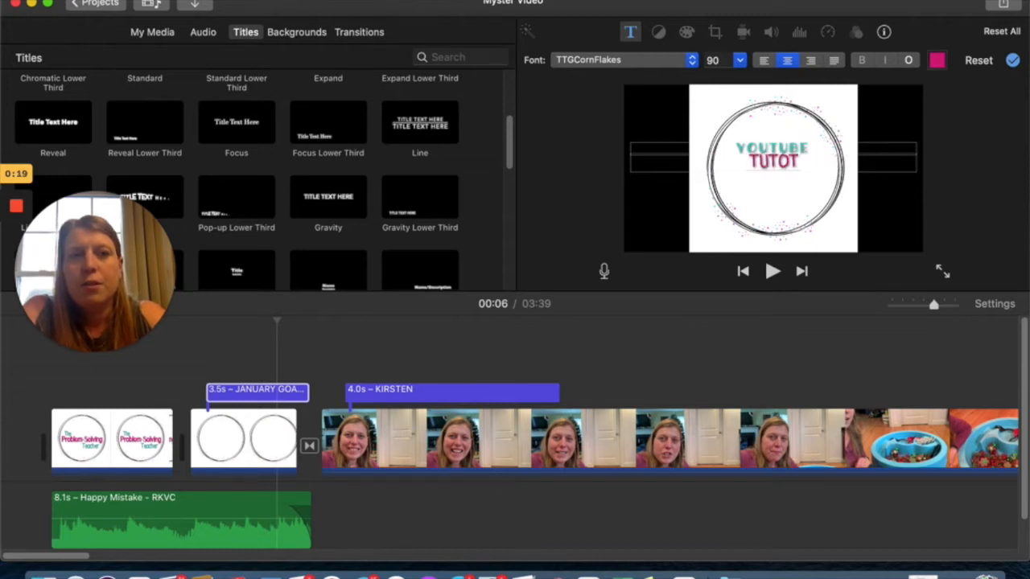
pyautogui.press('BackSpace')
pyautogui.write('RIAL')
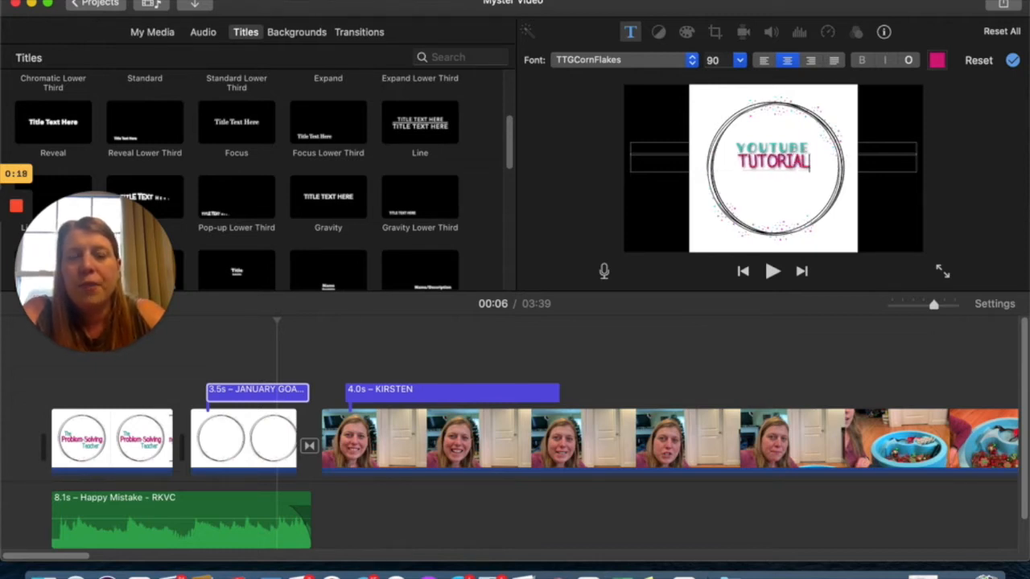
pyautogui.click(935, 193)
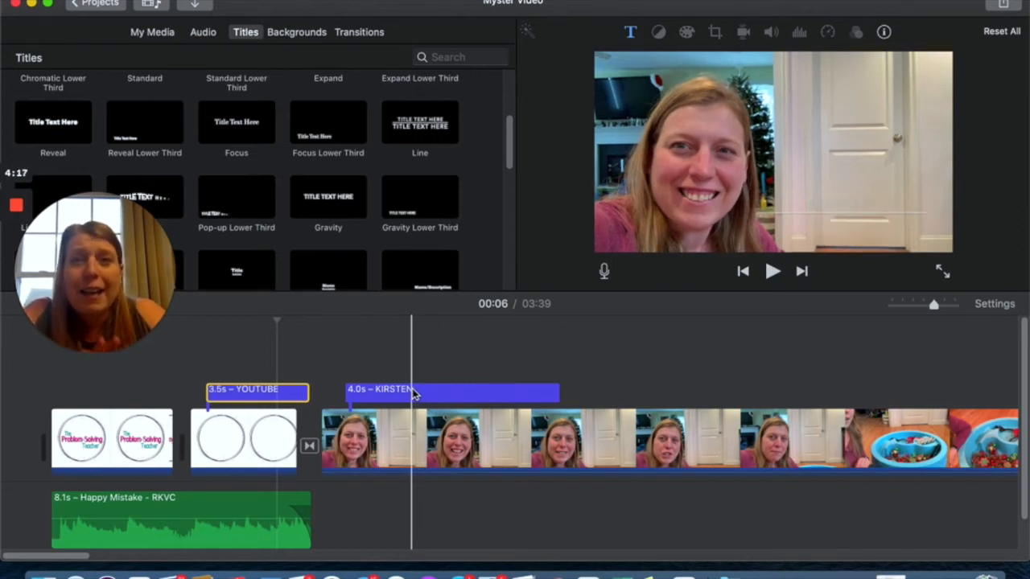
# Open the name title over the start of the main video clip to view its text and font settings
pyautogui.click(413, 392)
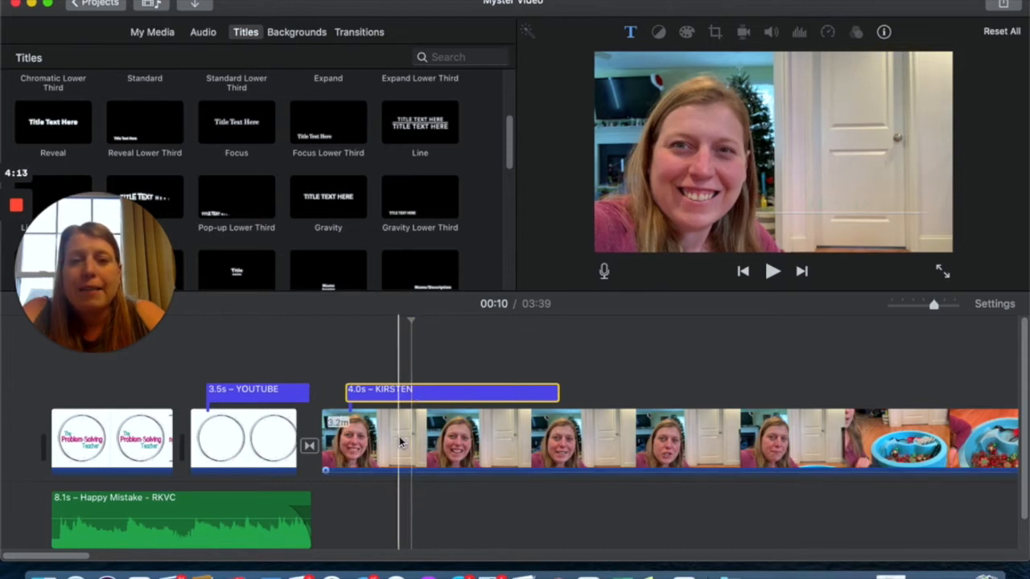
pyautogui.click(399, 442)
pyautogui.click(429, 395)
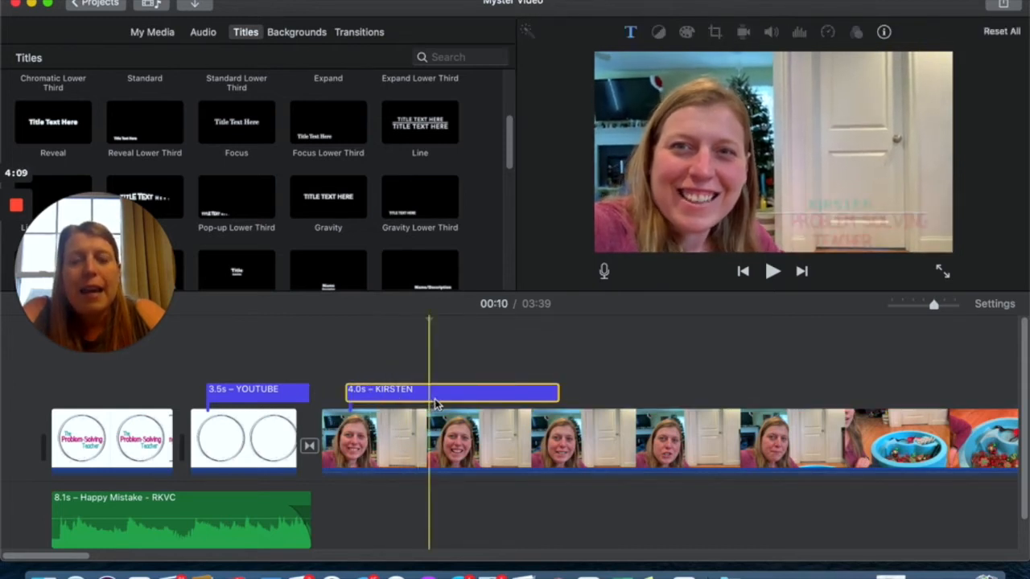
pyautogui.doubleClick(434, 394)
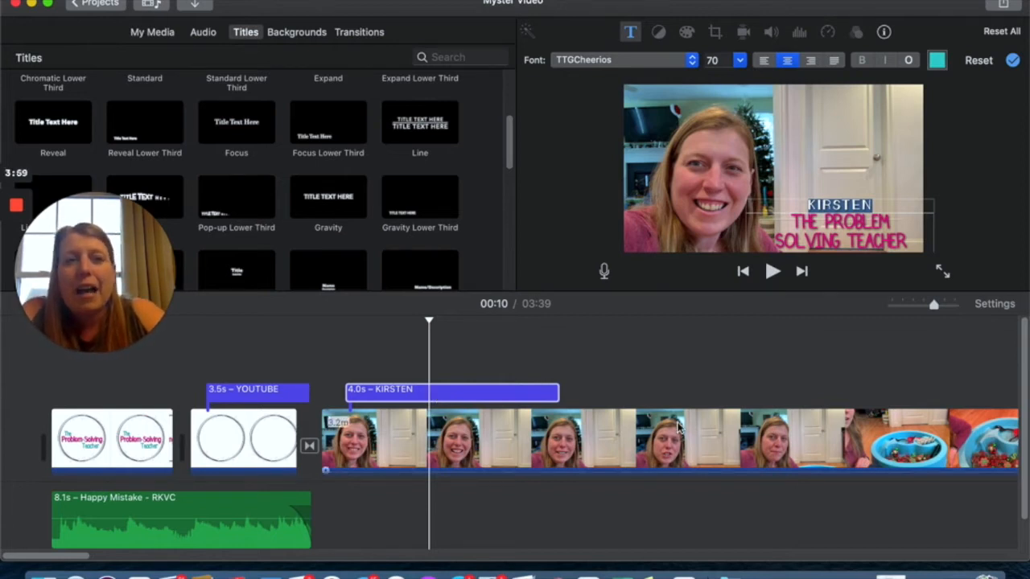
pyautogui.click(965, 223)
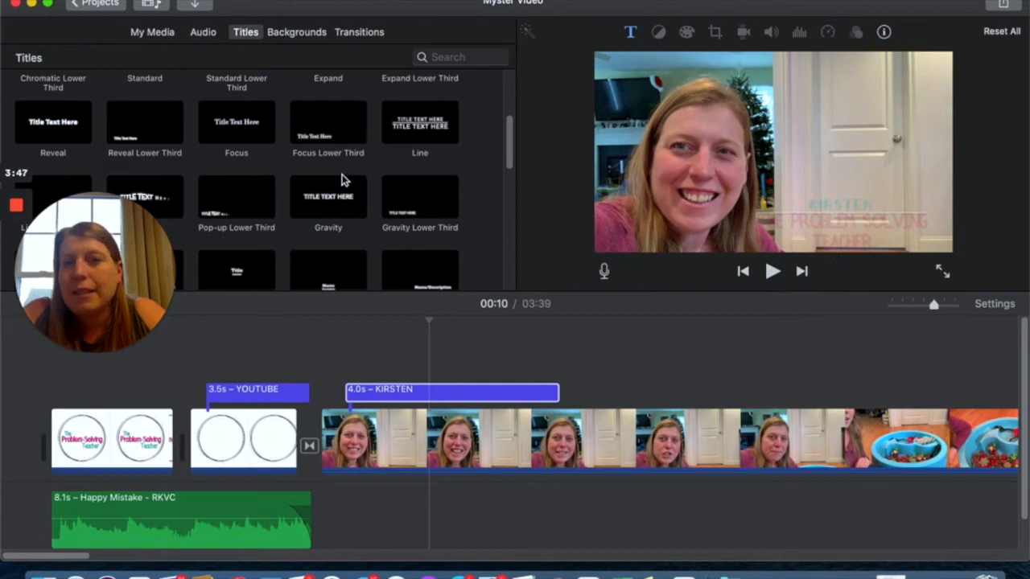
# Look through the available title styles for Line Lower Third, the style for a name caption
pyautogui.scroll(-10, 342, 181)
pyautogui.scroll(-5, 336, 180)
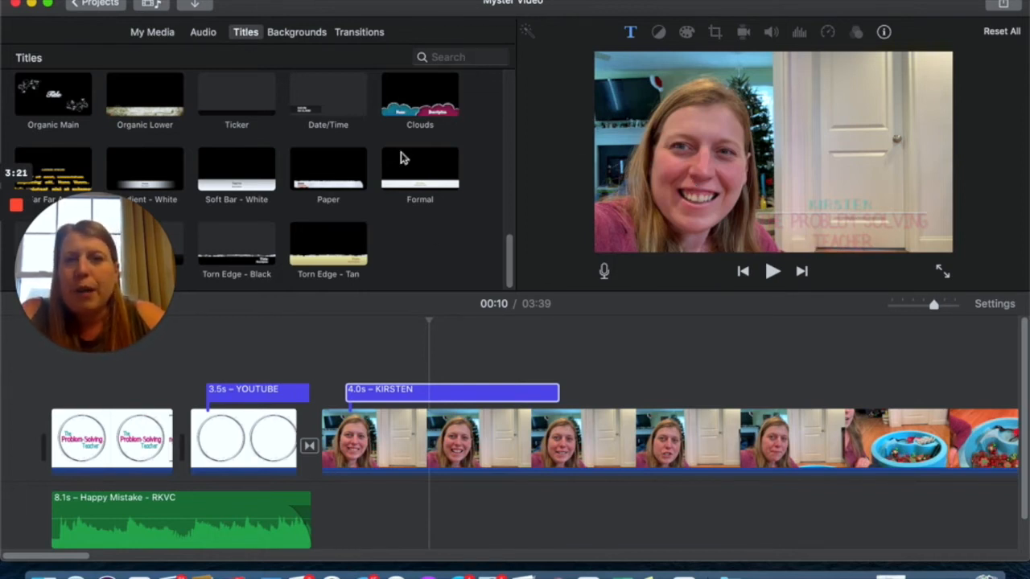
pyautogui.scroll(5, 363, 161)
pyautogui.scroll(5, 363, 163)
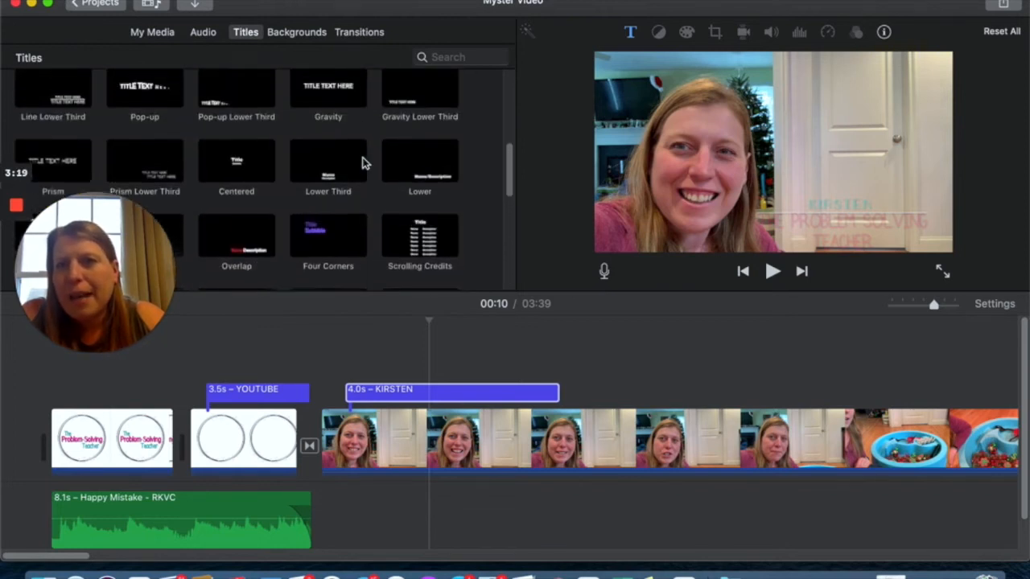
pyautogui.scroll(3, 363, 163)
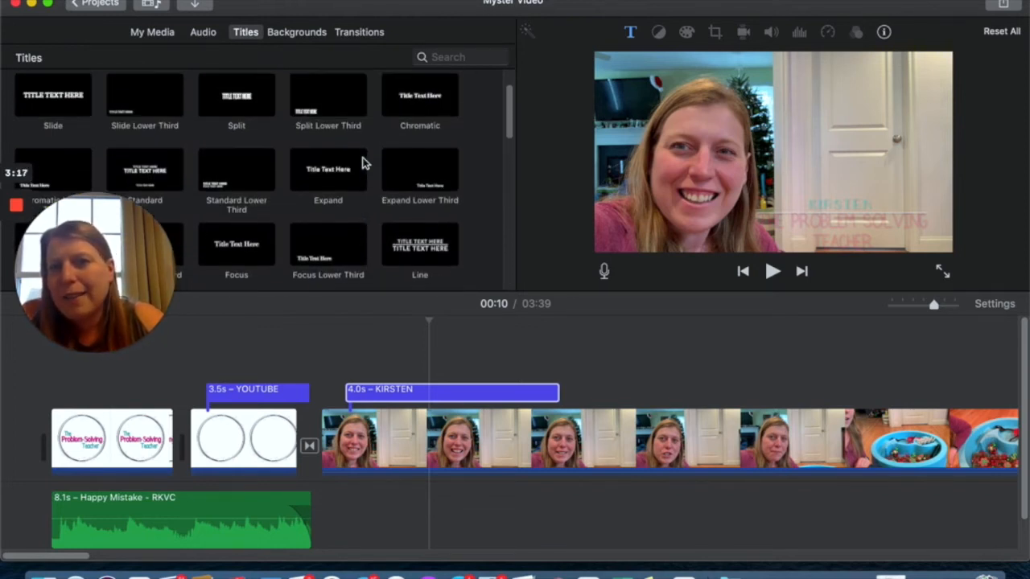
pyautogui.scroll(-3, 363, 164)
pyautogui.scroll(-5, 363, 163)
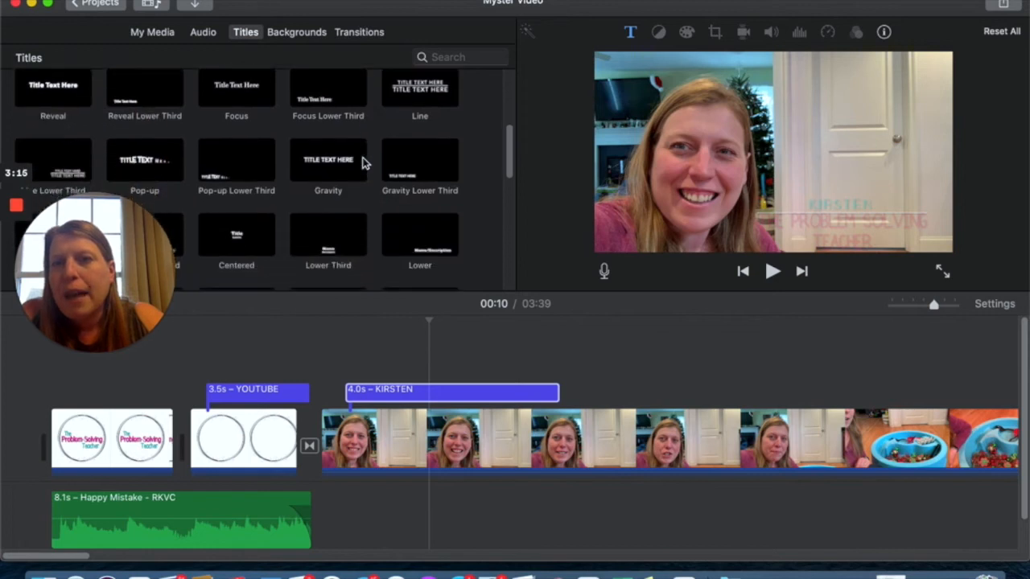
pyautogui.scroll(-8, 363, 163)
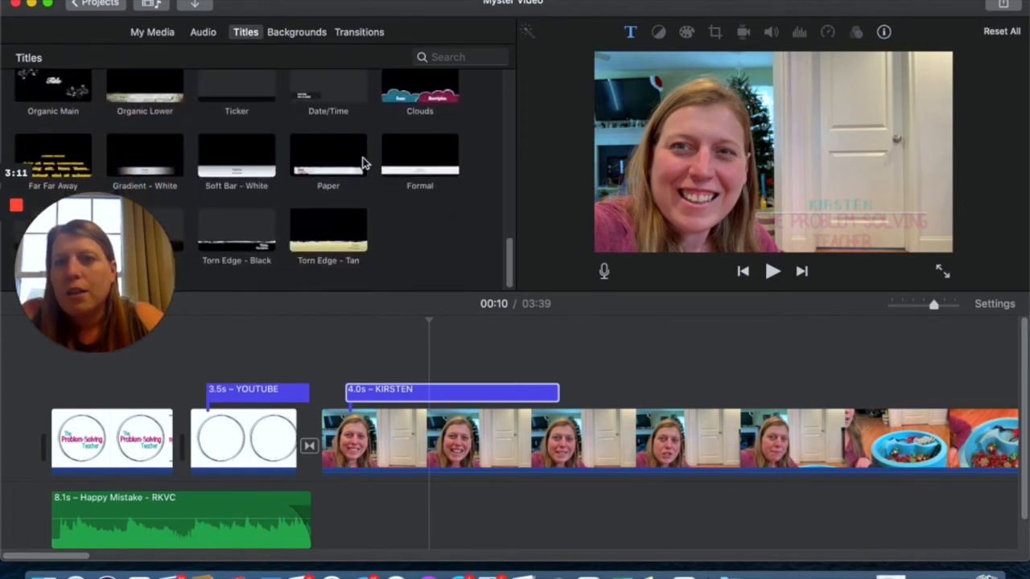
pyautogui.scroll(6, 363, 163)
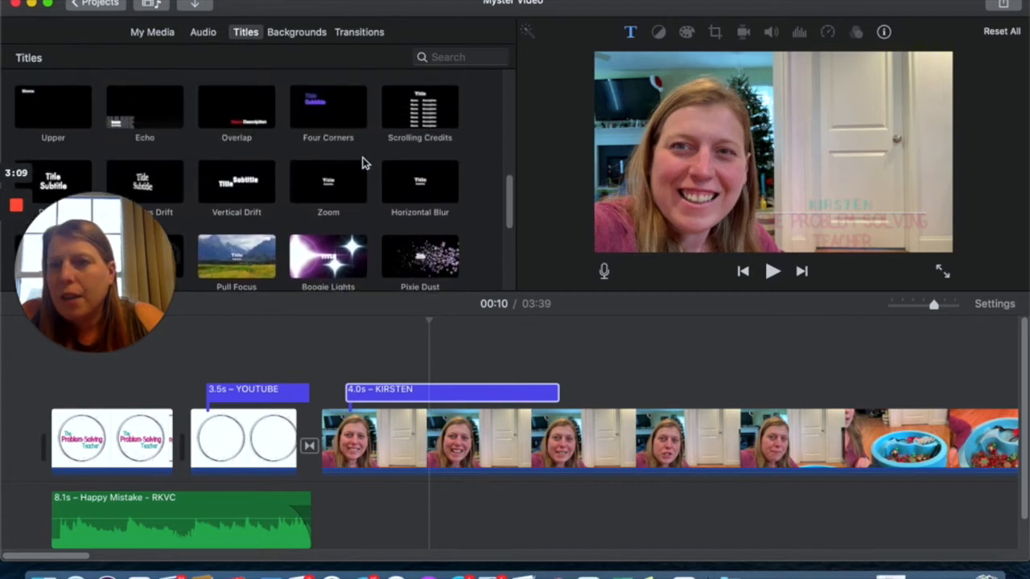
pyautogui.scroll(3, 363, 164)
pyautogui.scroll(8, 329, 184)
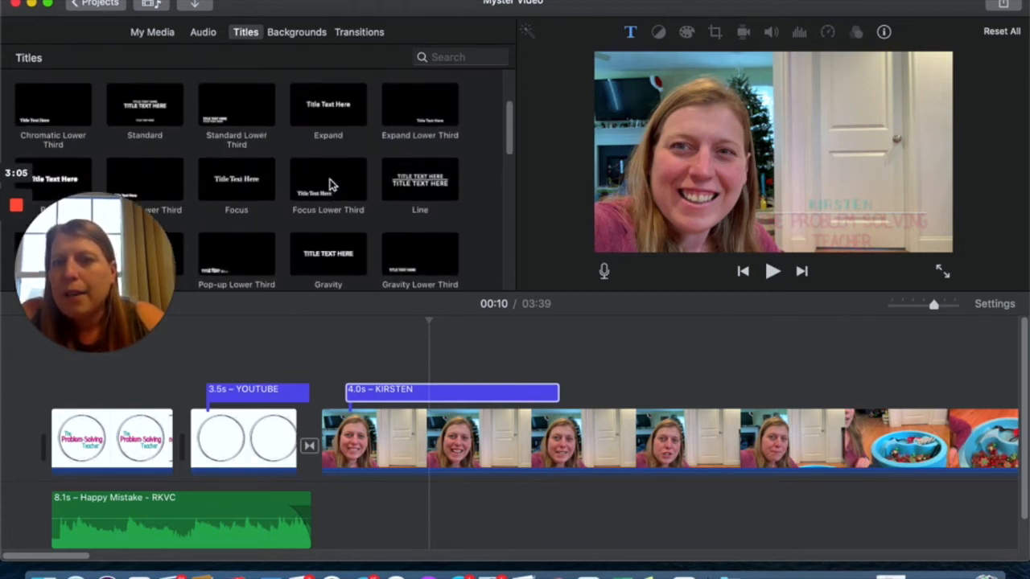
pyautogui.scroll(-3, 414, 155)
pyautogui.scroll(-1, 413, 160)
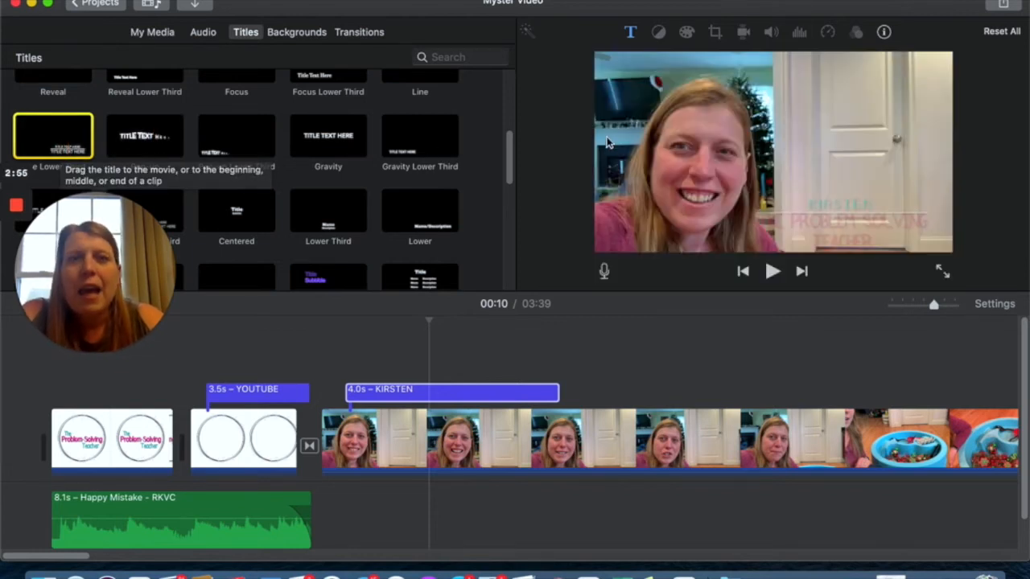
pyautogui.scroll(2, 423, 92)
# Look through the whole main video clip on the timeline up to the closing title, logo clips and end music
pyautogui.hscroll(5, 541, 438)
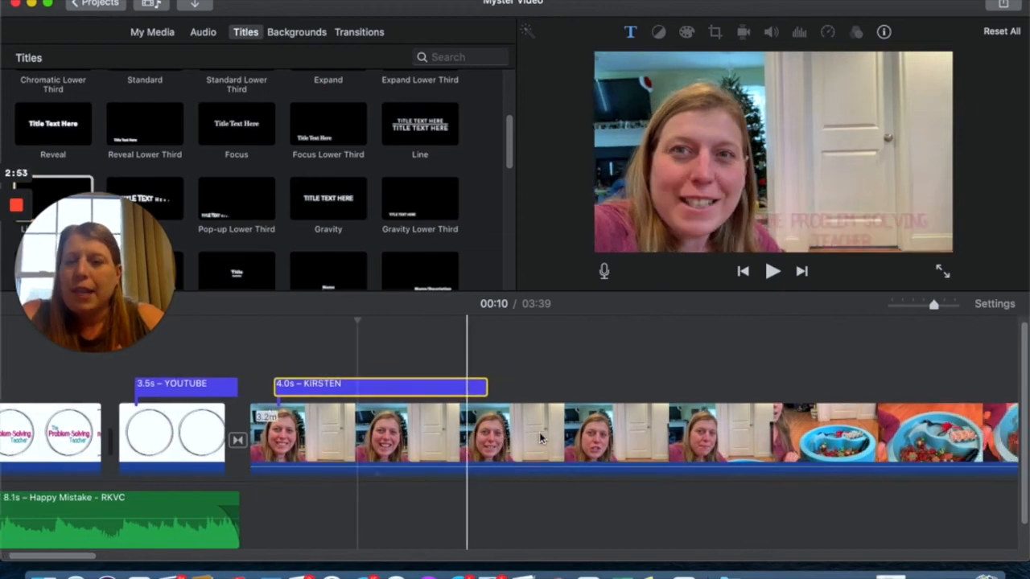
pyautogui.hscroll(10, 541, 438)
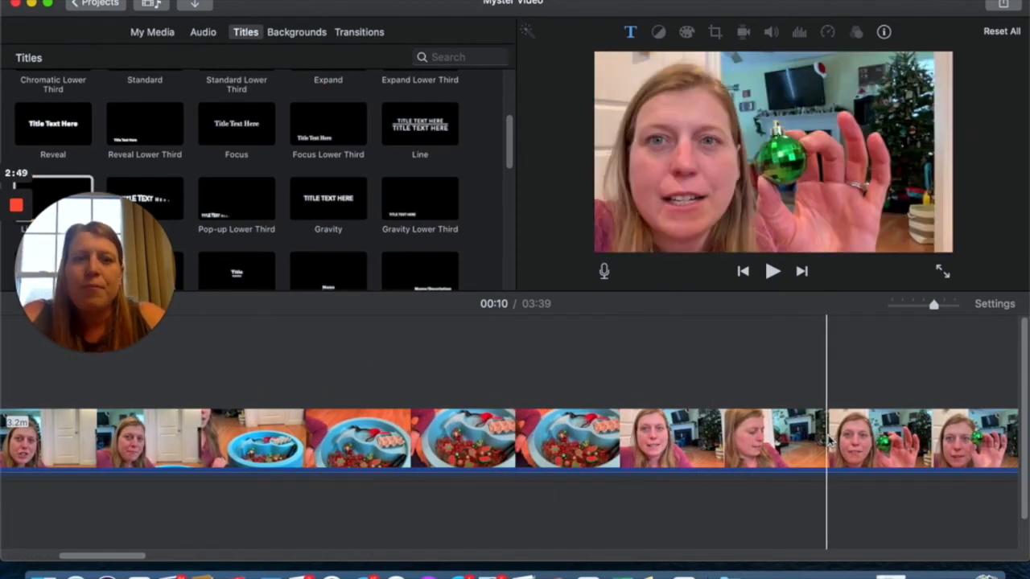
pyautogui.hscroll(6, 827, 441)
pyautogui.hscroll(8, 830, 441)
pyautogui.scroll(-2, 830, 441)
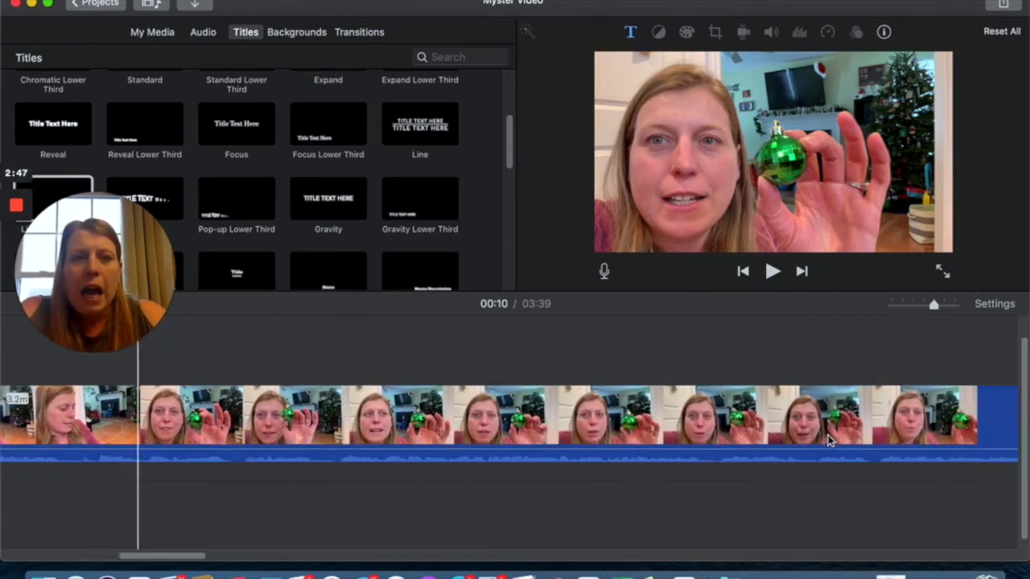
pyautogui.hscroll(4, 831, 441)
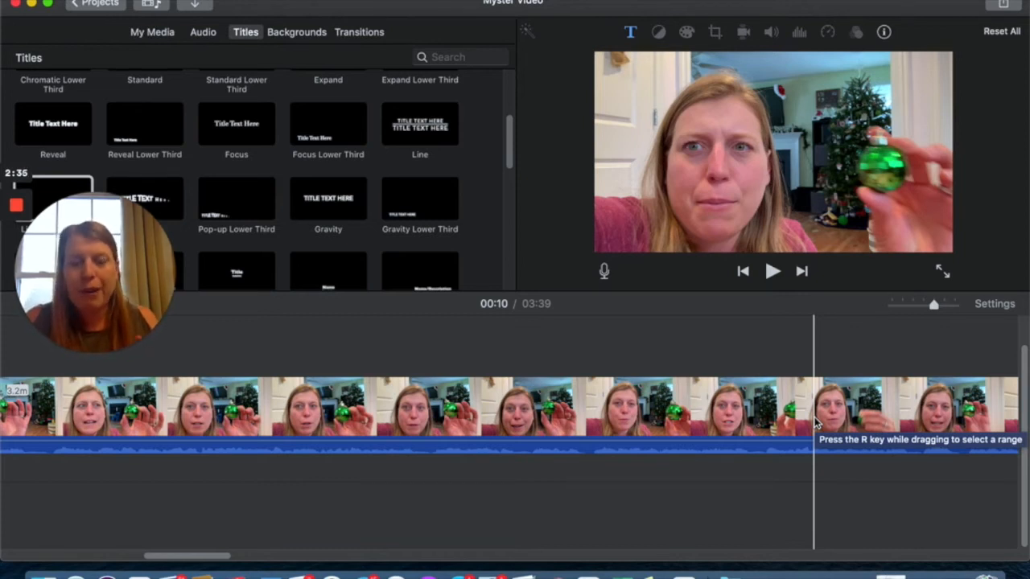
pyautogui.hscroll(10, 817, 422)
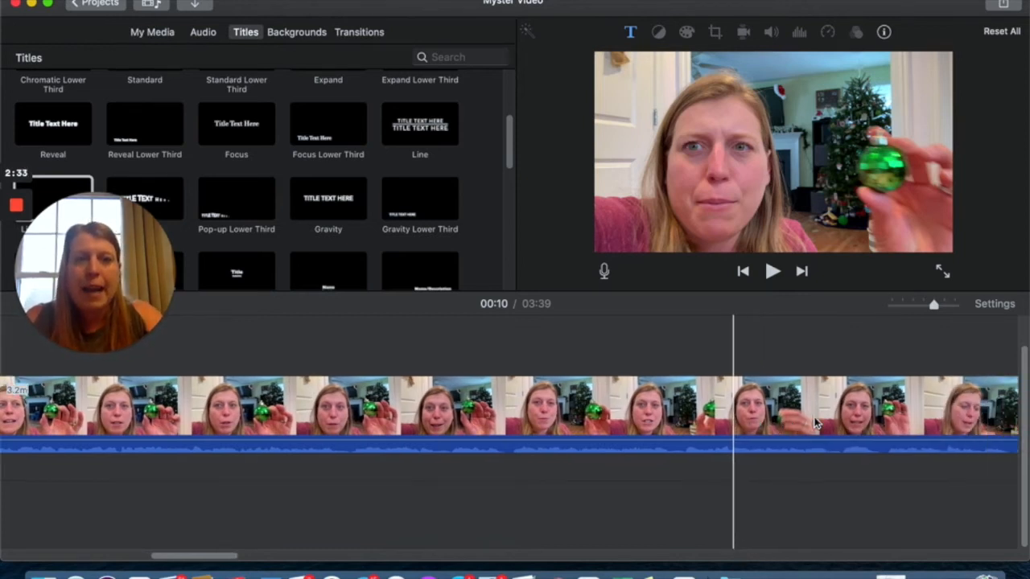
pyautogui.hscroll(5, 816, 423)
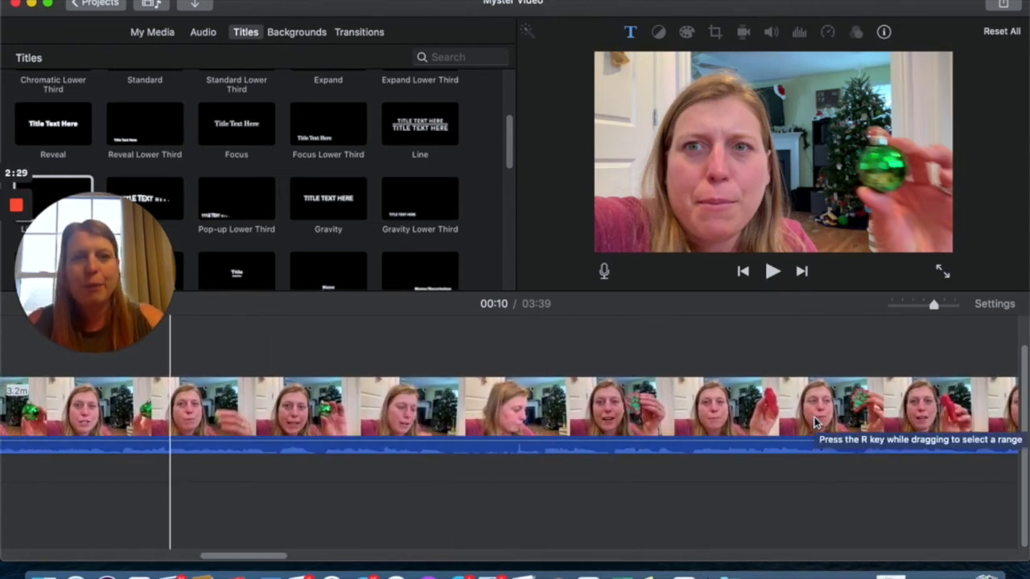
pyautogui.hscroll(8, 816, 423)
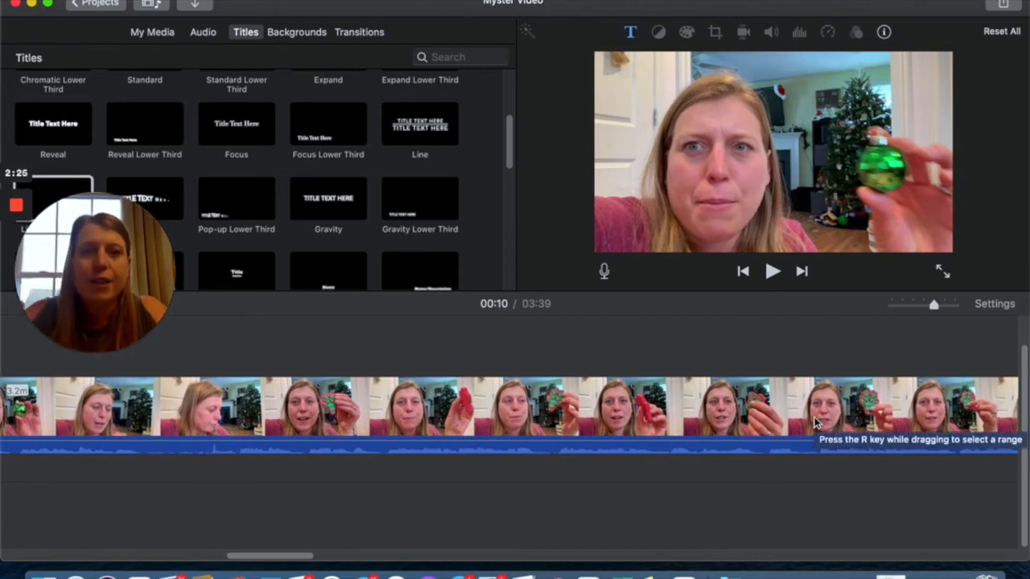
pyautogui.hscroll(10, 914, 432)
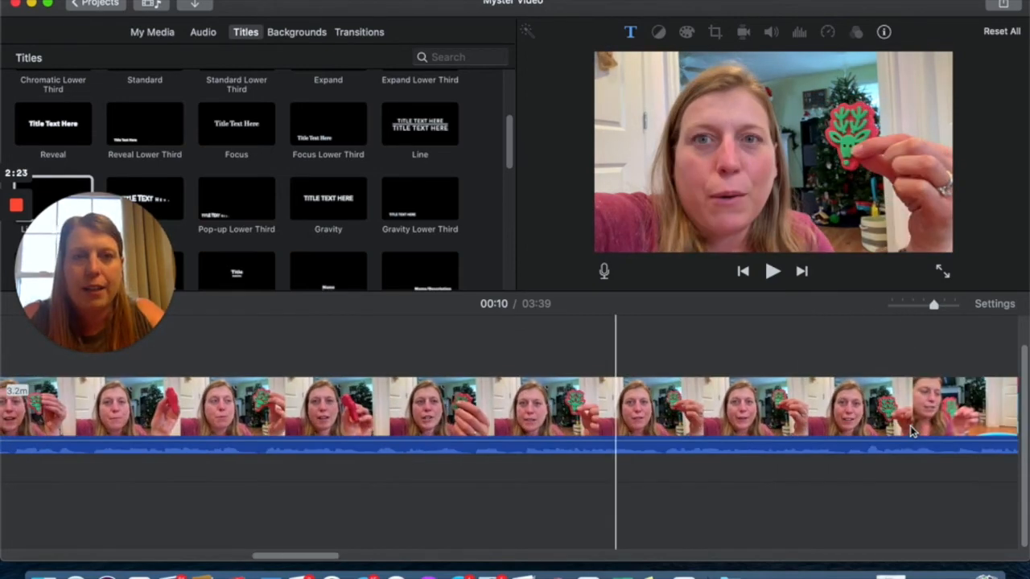
pyautogui.hscroll(10, 910, 430)
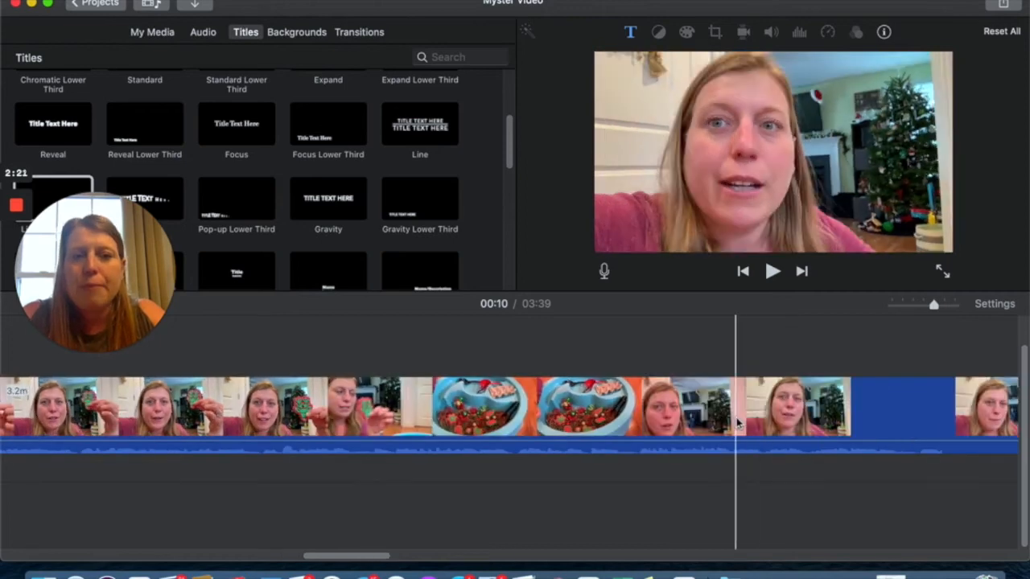
pyautogui.hscroll(8, 736, 423)
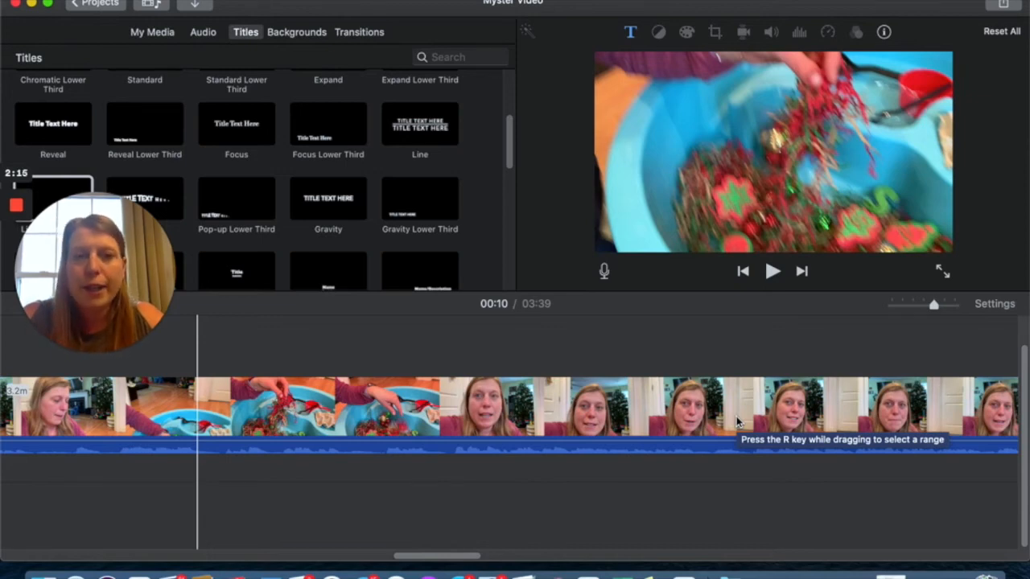
pyautogui.hscroll(6, 845, 432)
pyautogui.hscroll(4, 844, 426)
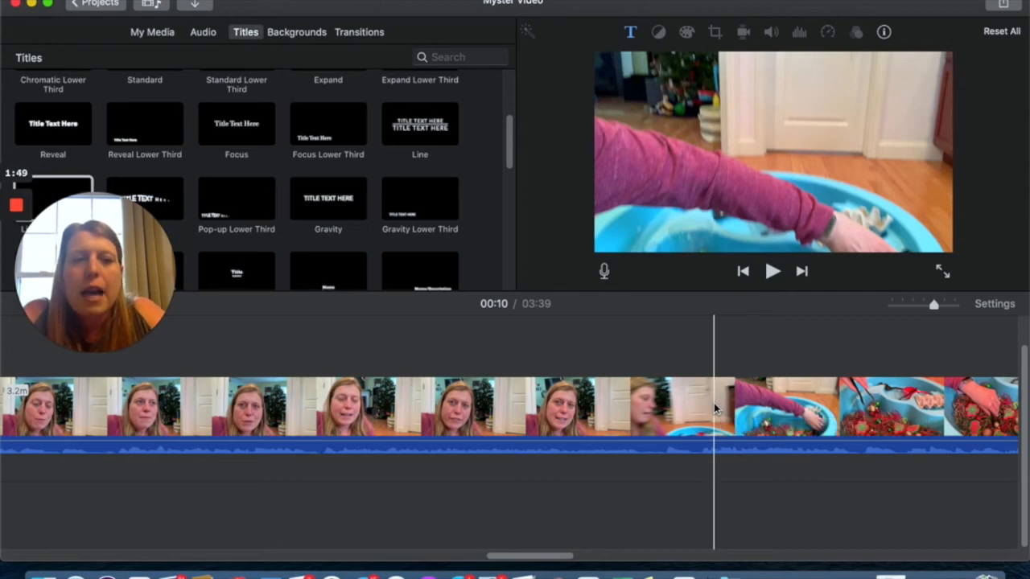
pyautogui.hscroll(5, 716, 406)
pyautogui.hscroll(10, 715, 407)
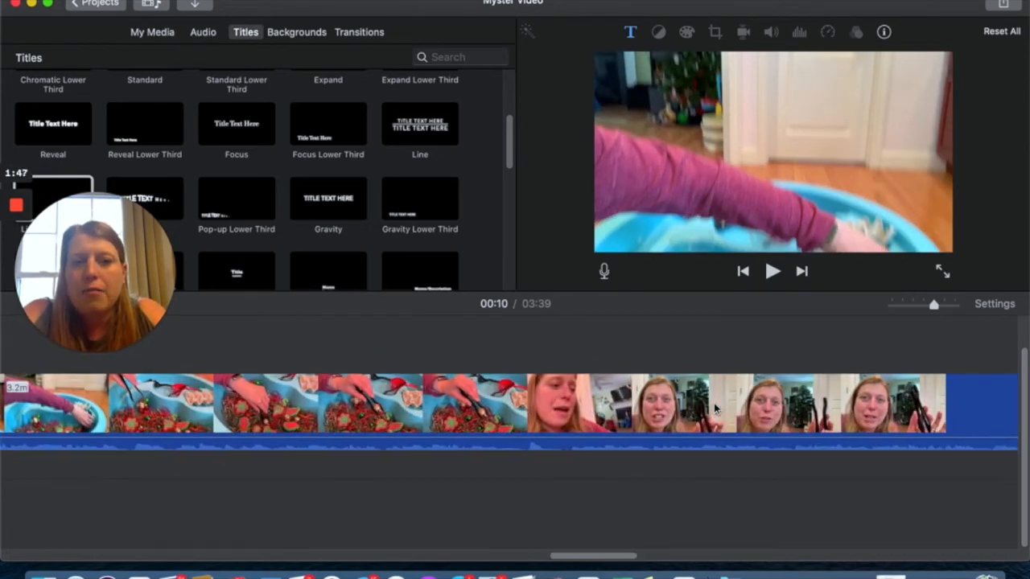
pyautogui.hscroll(4, 714, 402)
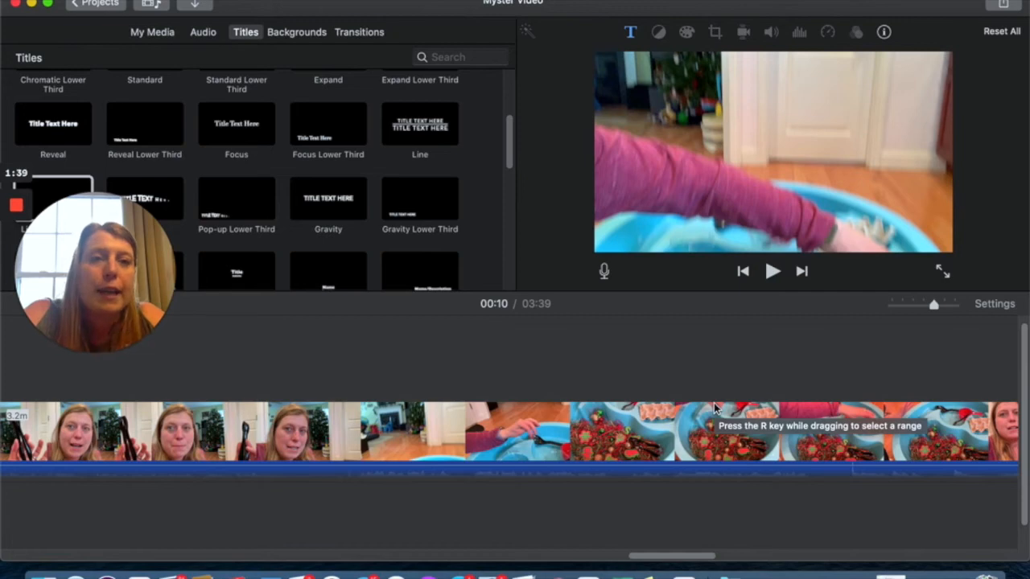
pyautogui.hscroll(2, 825, 365)
pyautogui.hscroll(10, 825, 365)
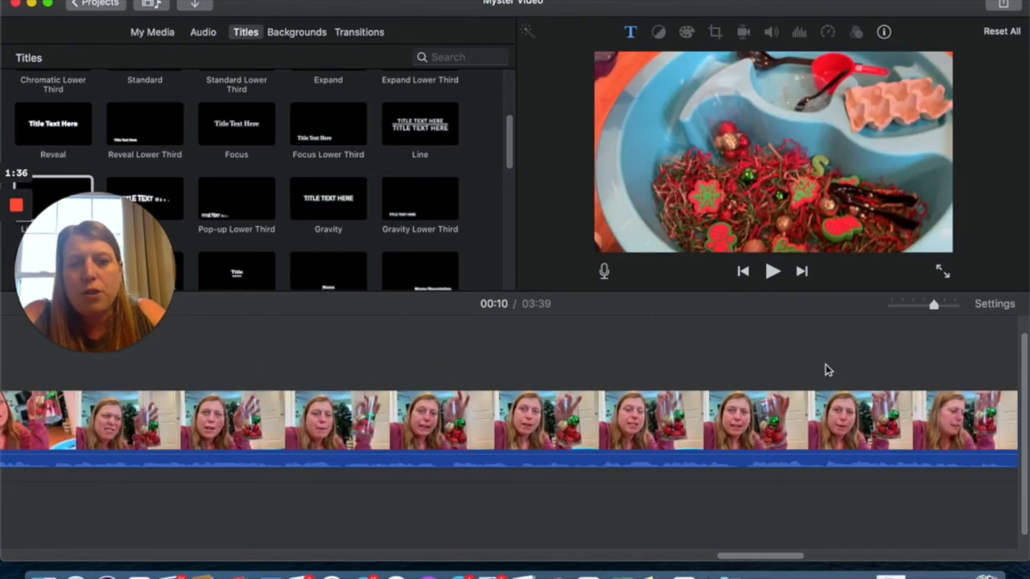
pyautogui.hscroll(6, 826, 365)
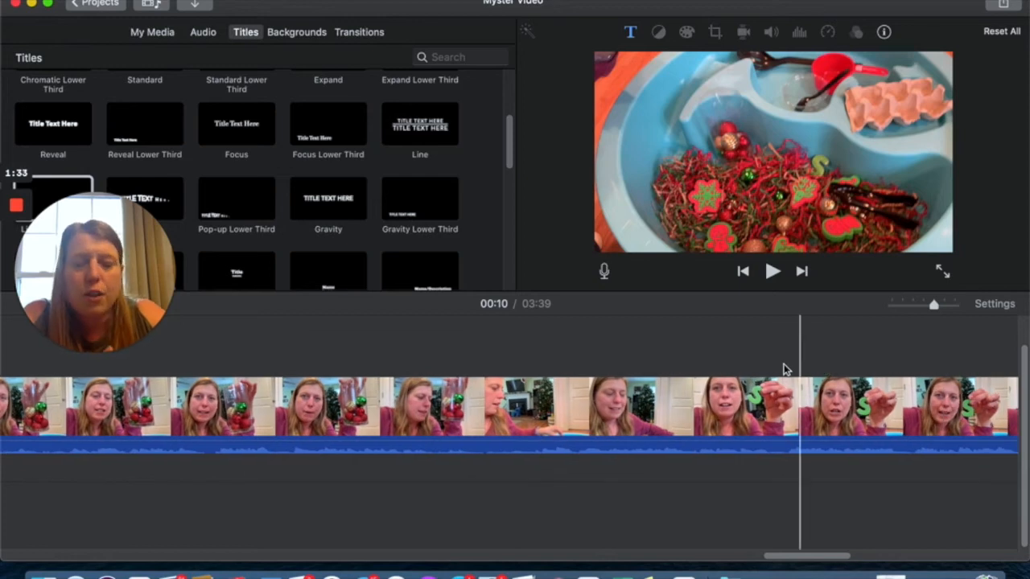
pyautogui.hscroll(10, 783, 369)
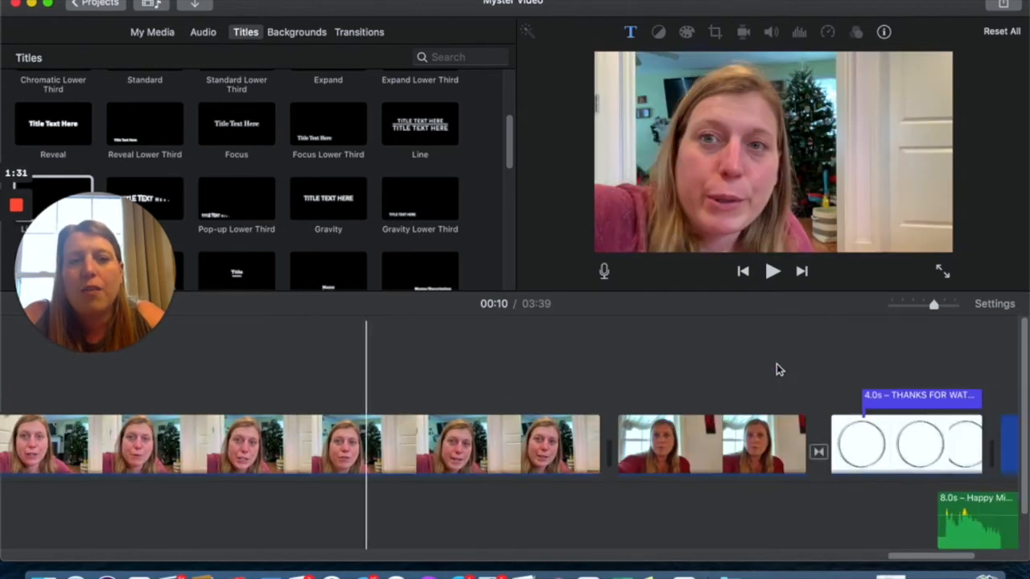
pyautogui.hscroll(5, 778, 370)
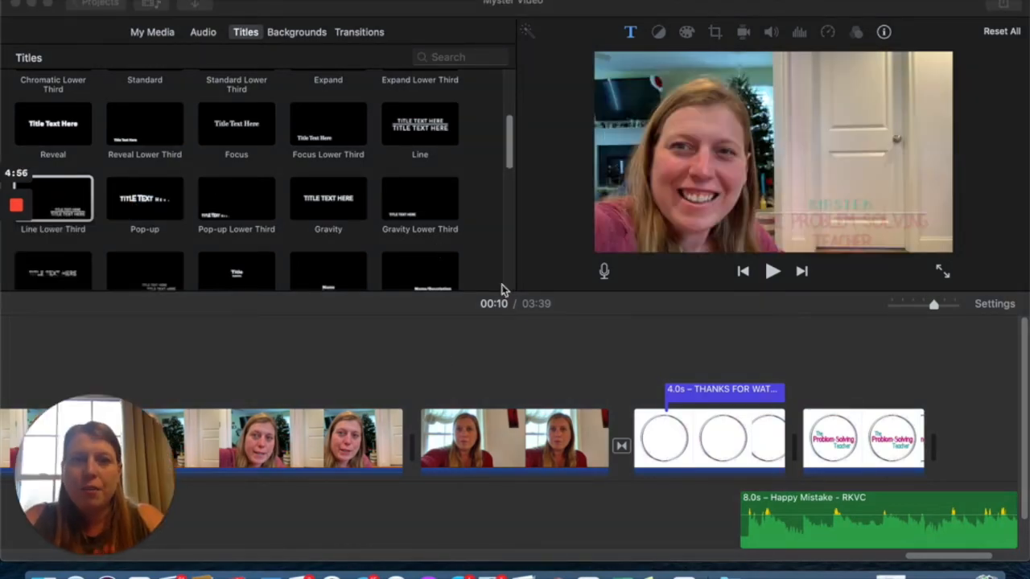
# Zoom the timeline out so the movie's clips take up much less width
pyautogui.scroll(-1, 500, 288)
pyautogui.hscroll(-10, 561, 344)
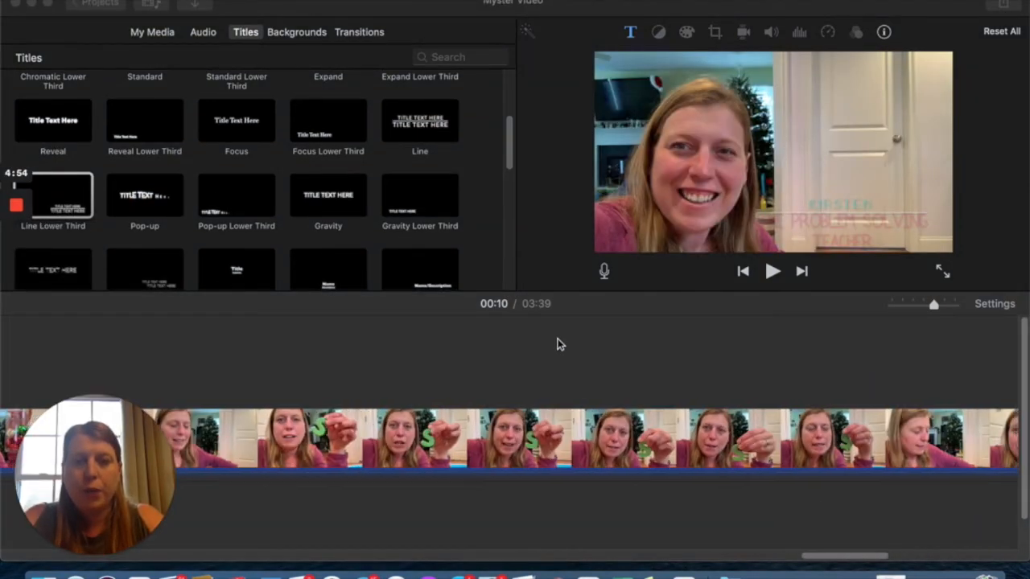
pyautogui.hscroll(-10, 561, 345)
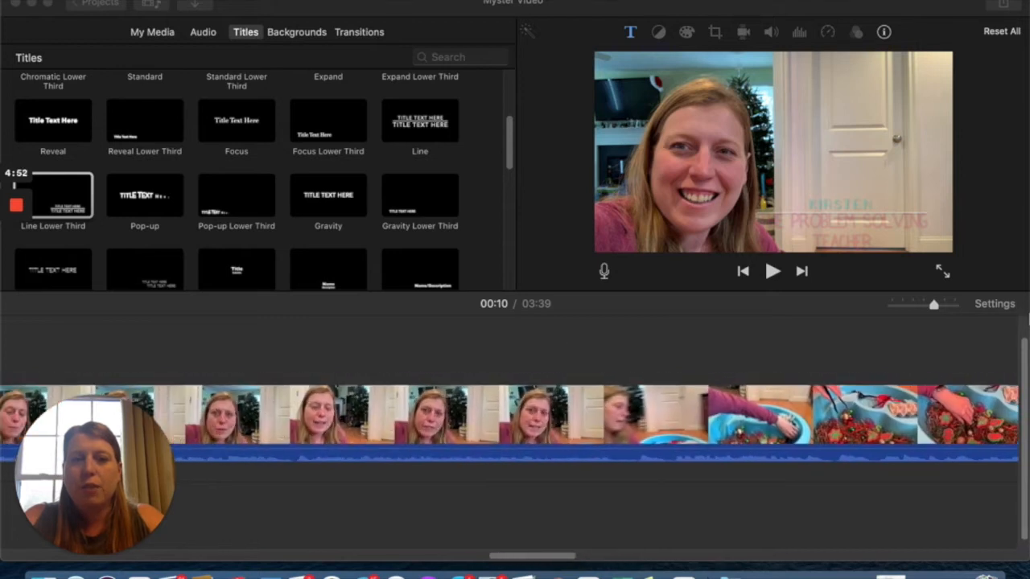
pyautogui.click(936, 308)
pyautogui.moveTo(935, 308); pyautogui.dragTo(916, 307)
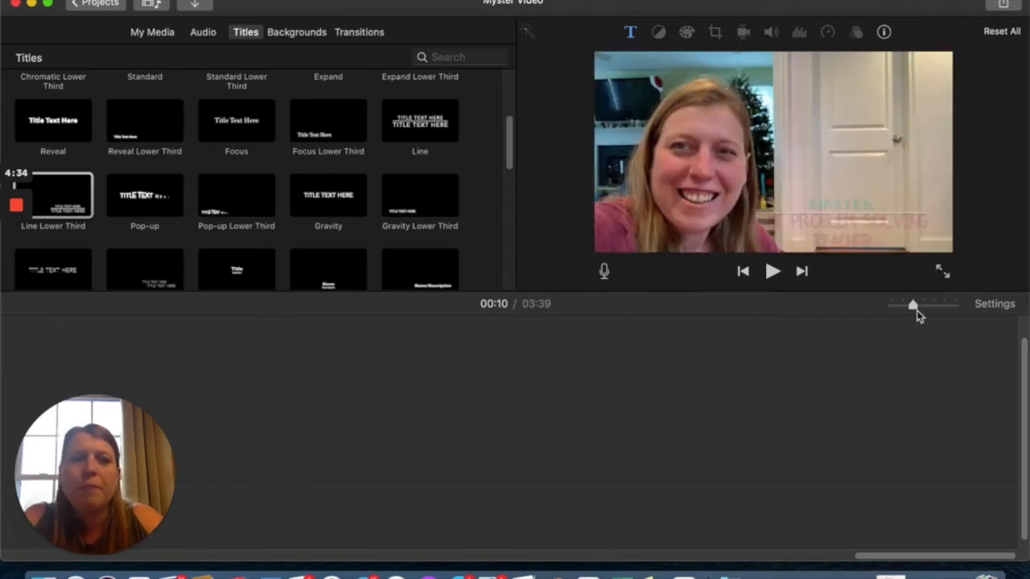
pyautogui.moveTo(913, 307); pyautogui.dragTo(904, 309)
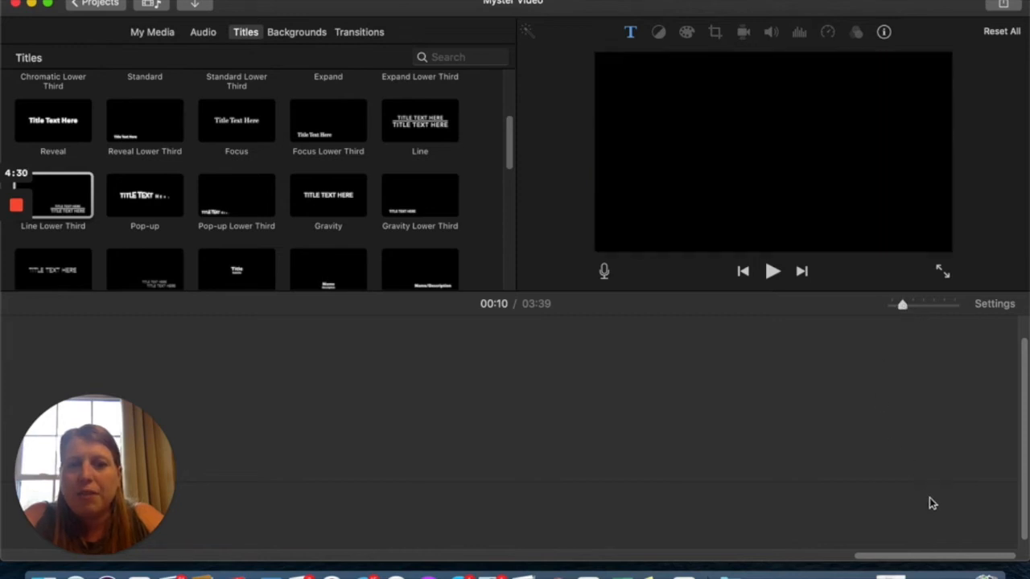
# Check the start of the movie and its closing clips on the condensed timeline
pyautogui.moveTo(936, 558); pyautogui.dragTo(2, 514)
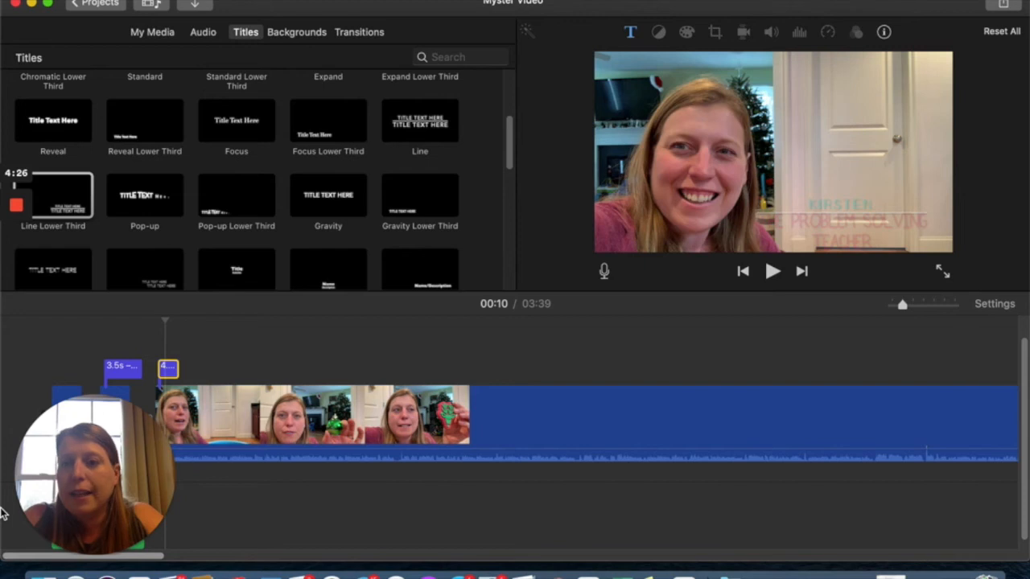
pyautogui.click(342, 557)
pyautogui.click(342, 557)
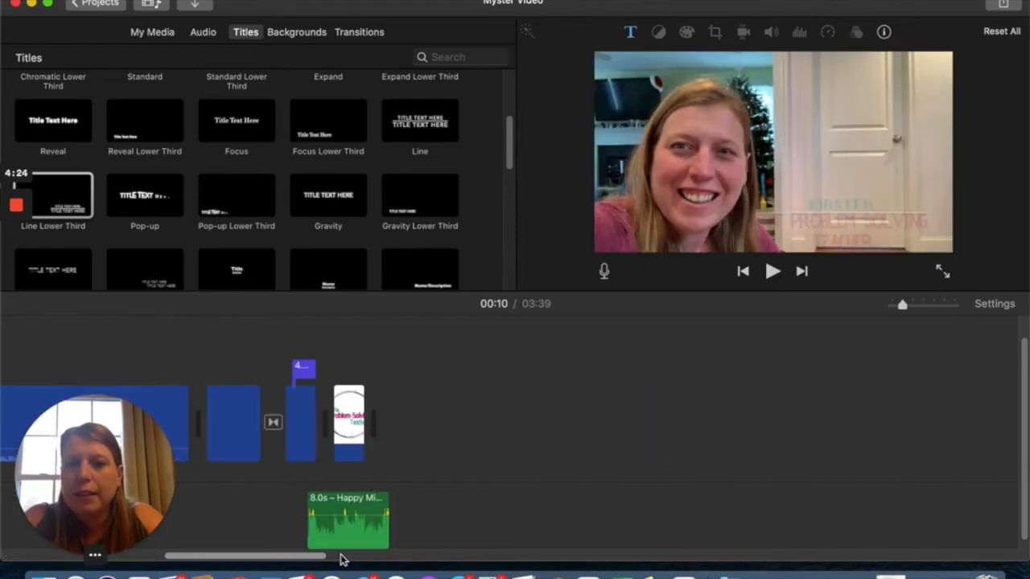
pyautogui.click(153, 561)
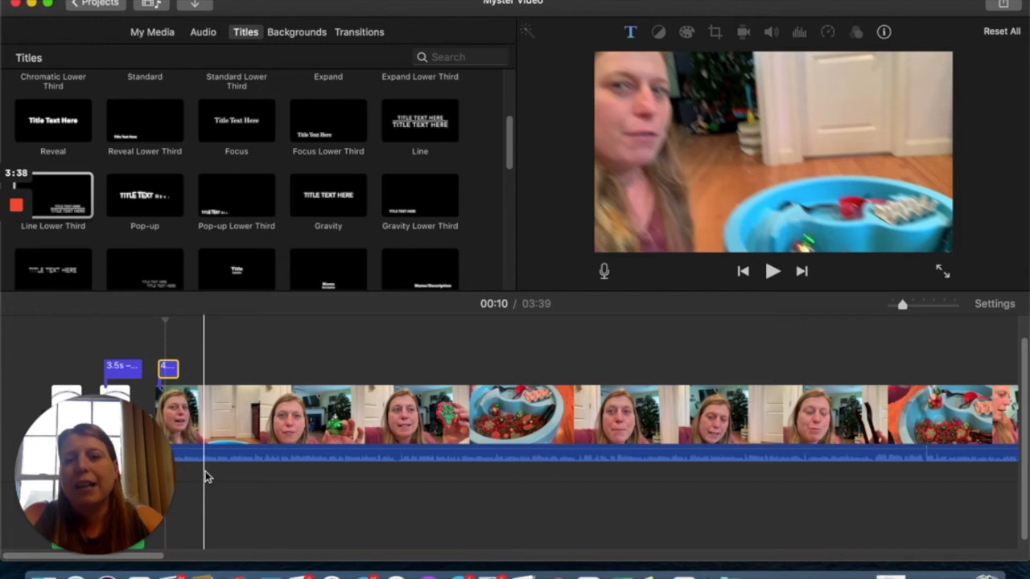
# Split the main video clip at 00:21 and select the part before the cut
pyautogui.click(226, 477)
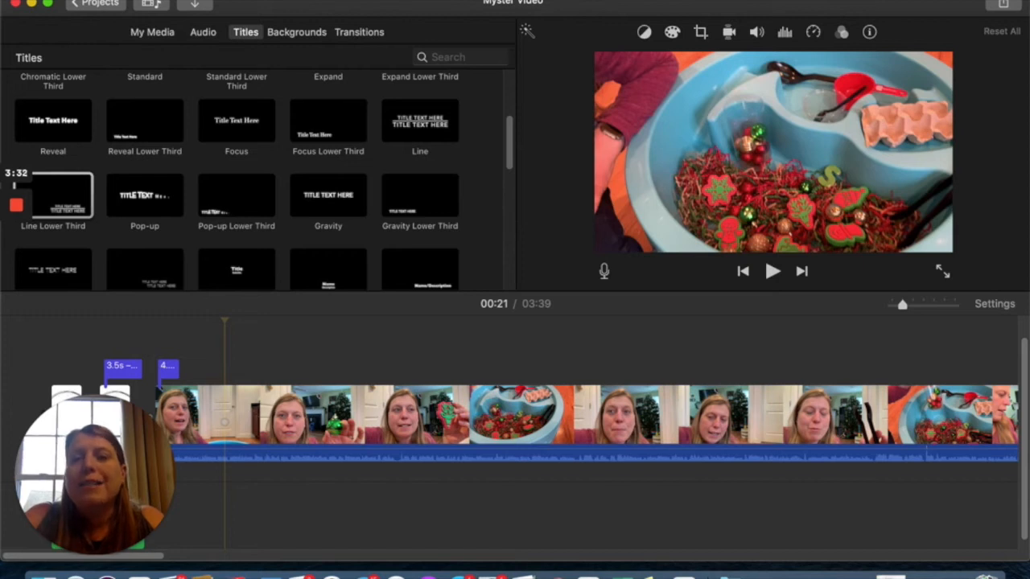
pyautogui.click(216, 1)
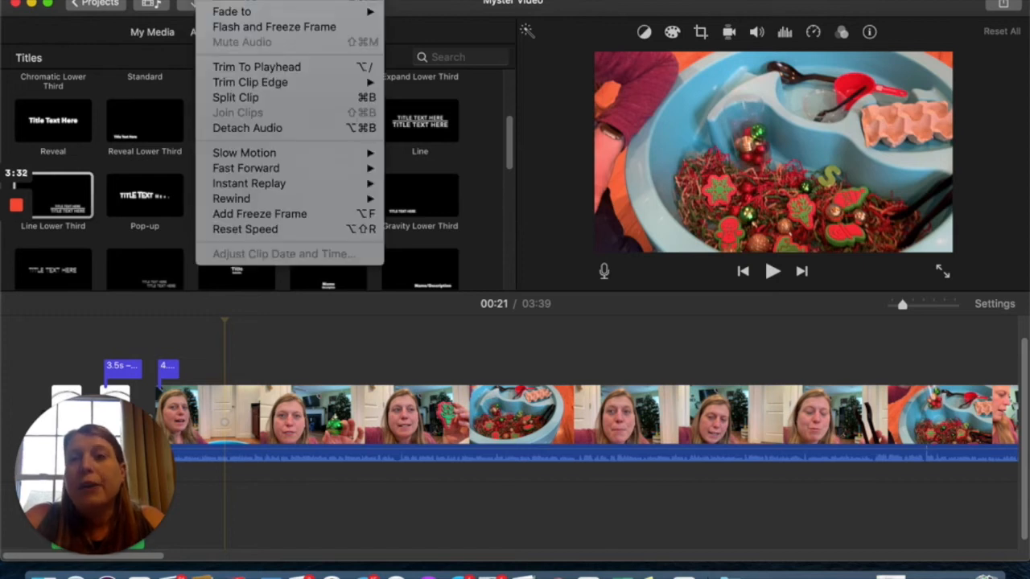
pyautogui.click(273, 98)
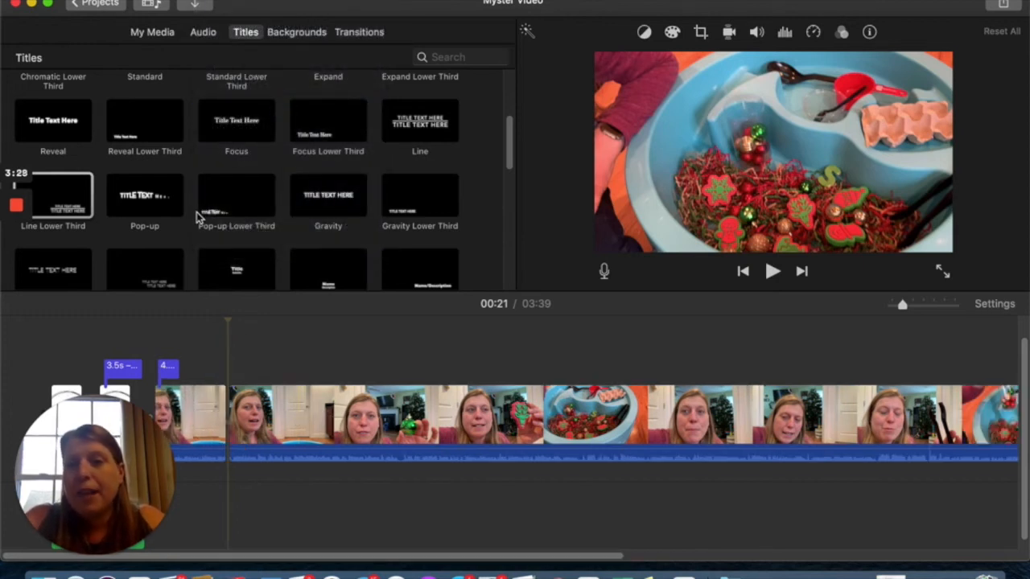
pyautogui.click(207, 406)
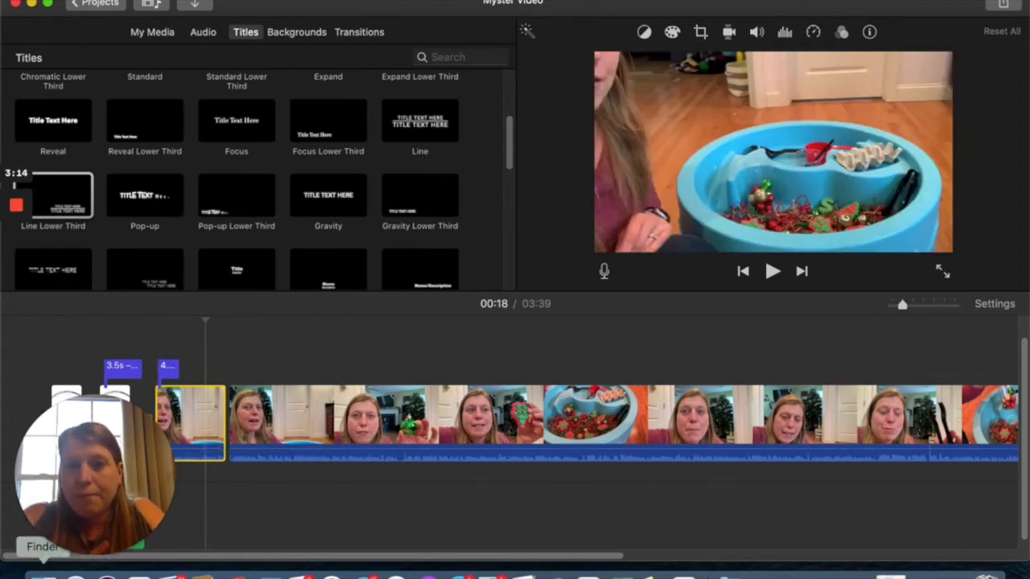
# Switch to Finder, open the Original Videos folder inside Videos, and widen the window and file column to show full file names
pyautogui.click(43, 577)
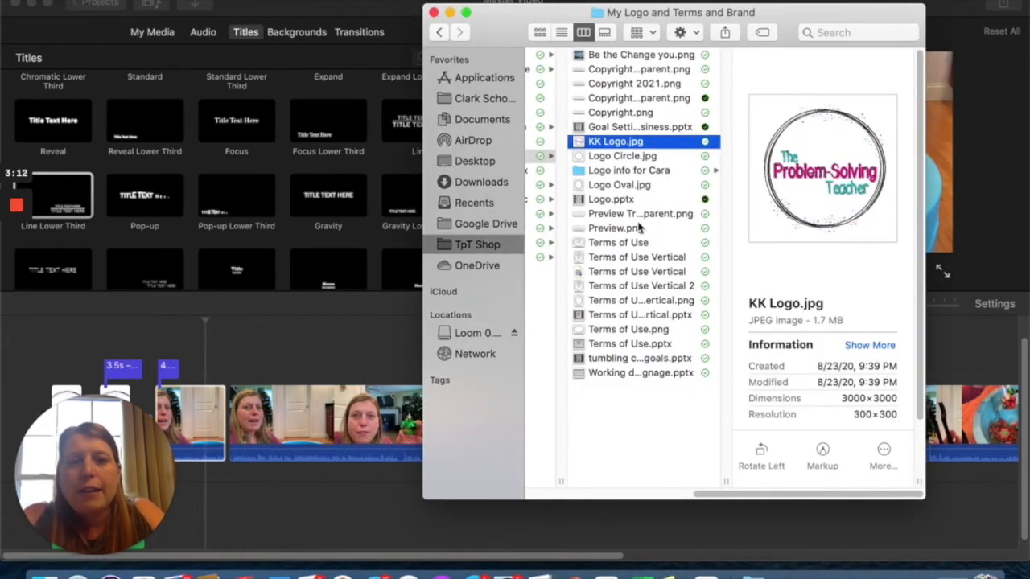
pyautogui.hscroll(-5, 639, 227)
pyautogui.click(656, 259)
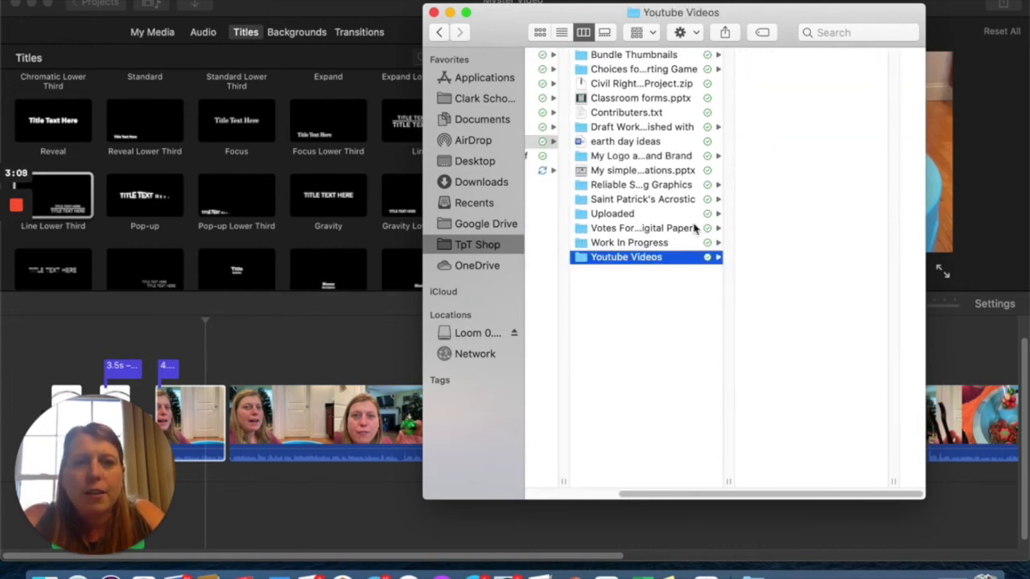
pyautogui.hscroll(-3, 692, 228)
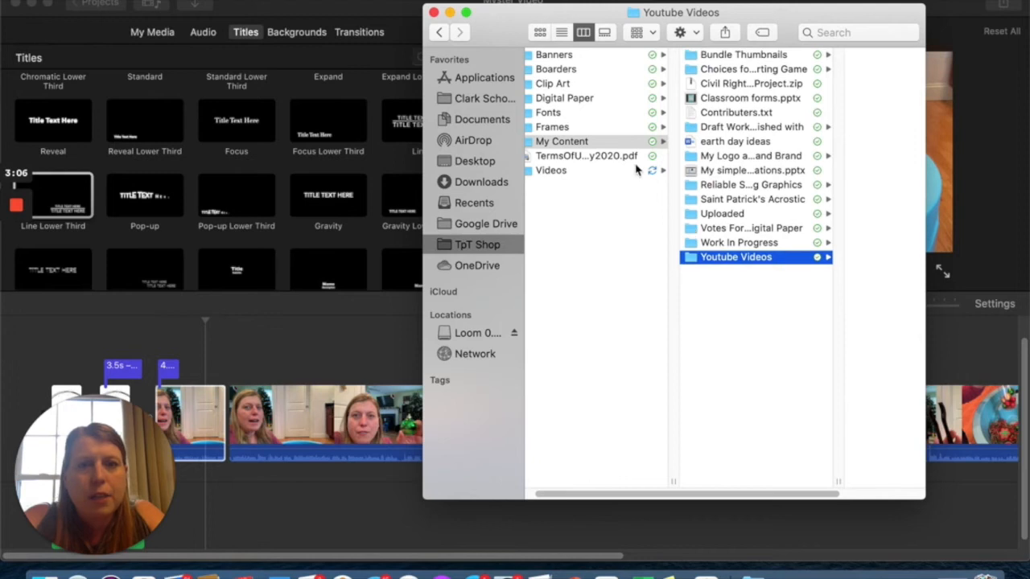
pyautogui.click(636, 169)
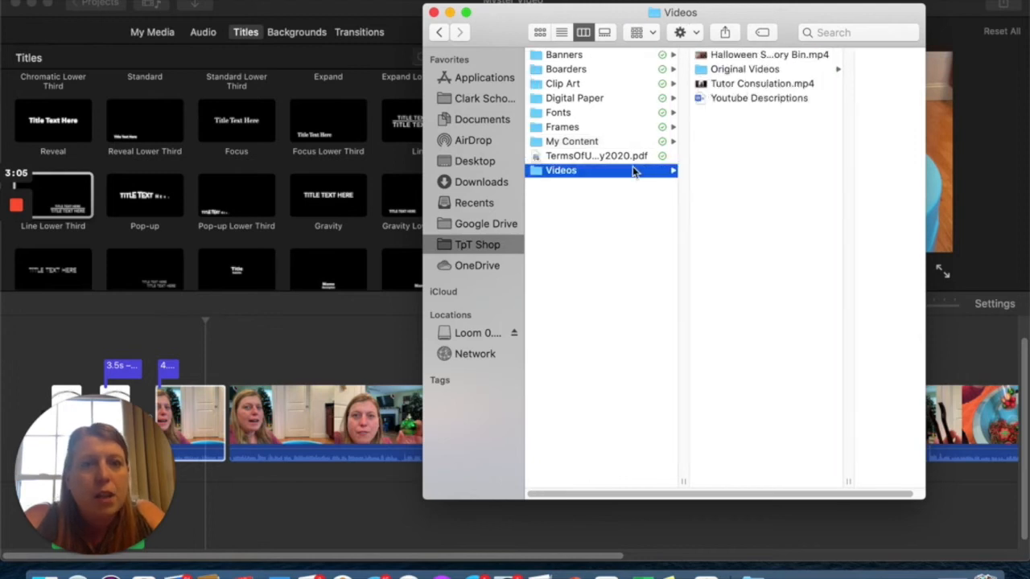
pyautogui.click(761, 71)
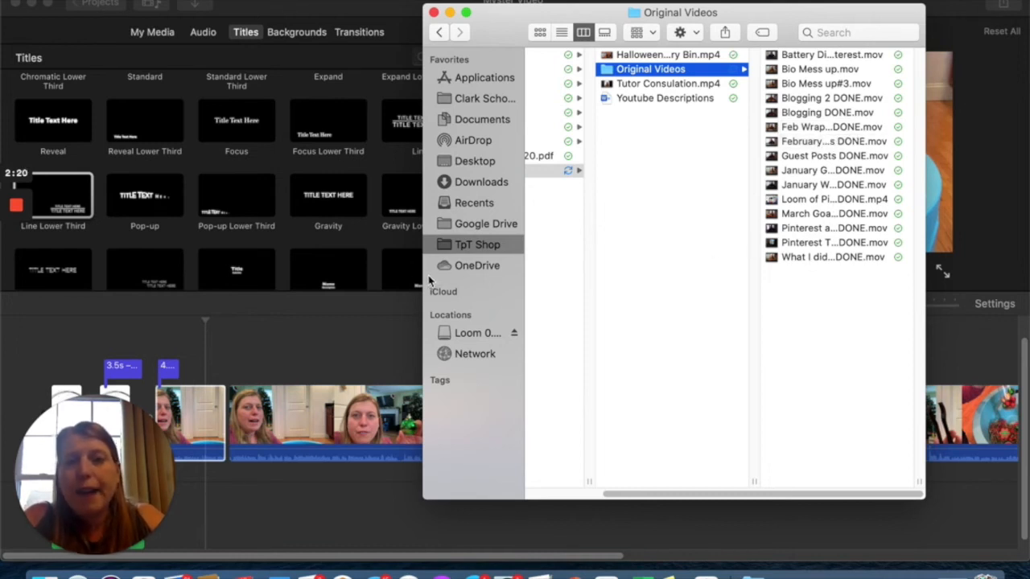
pyautogui.moveTo(422, 271); pyautogui.dragTo(147, 234)
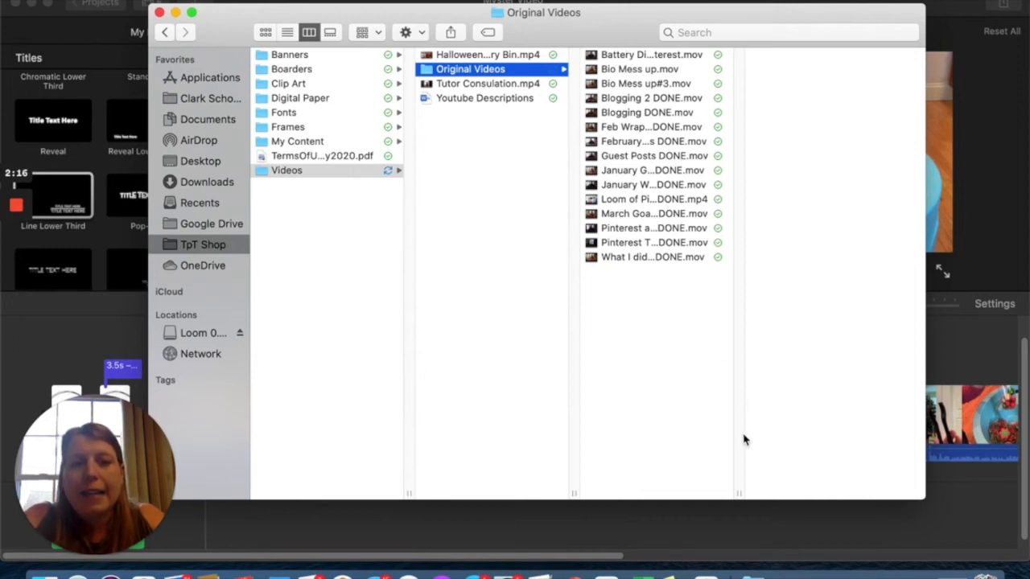
pyautogui.moveTo(738, 491); pyautogui.dragTo(876, 487)
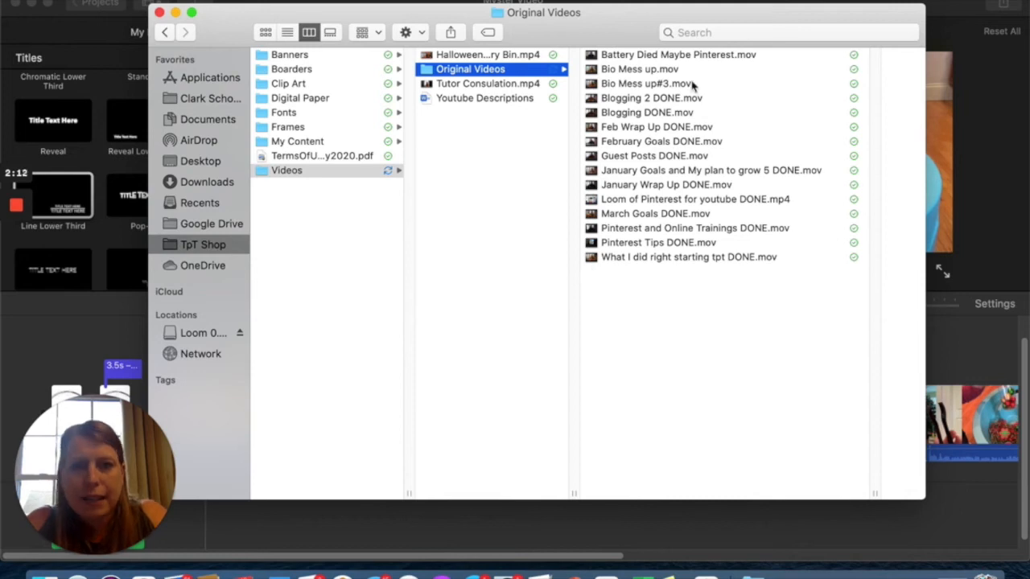
# Preview Bio Mess up.mov and Battery Died Maybe Pinterest.mov in the Original Videos folder and examine their file details
pyautogui.click(651, 71)
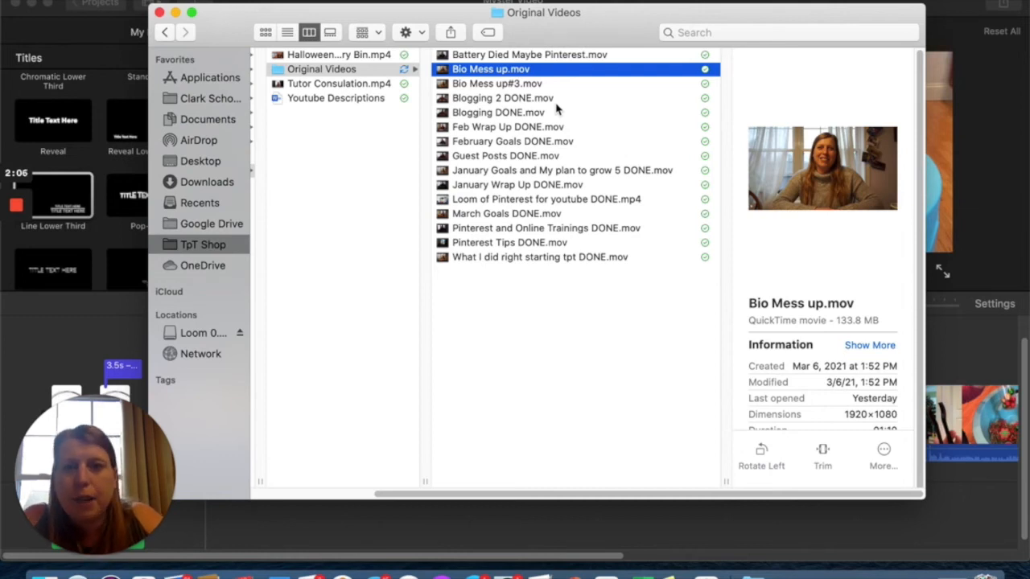
pyautogui.click(523, 55)
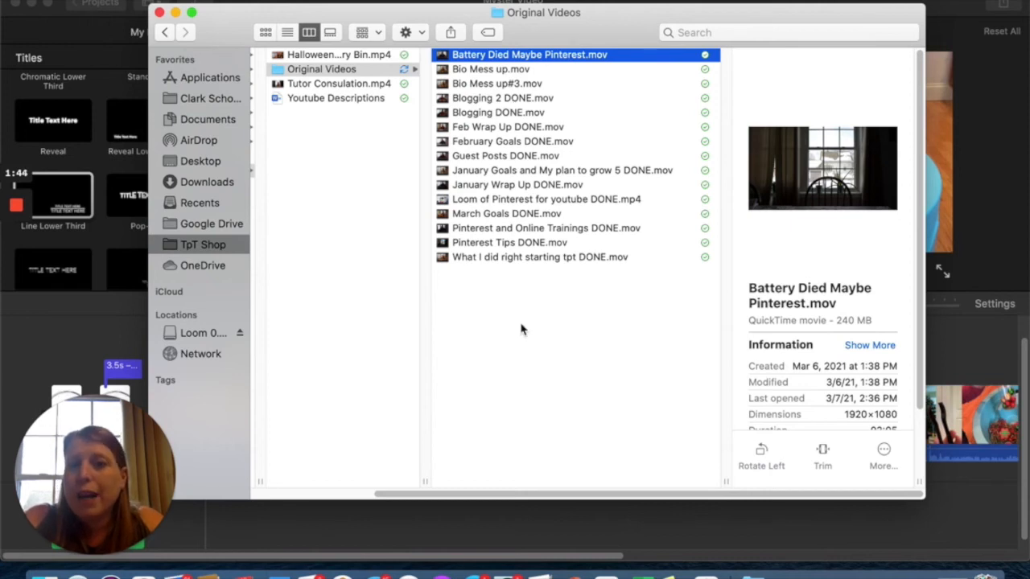
pyautogui.scroll(-1, 531, 227)
pyautogui.scroll(1, 531, 227)
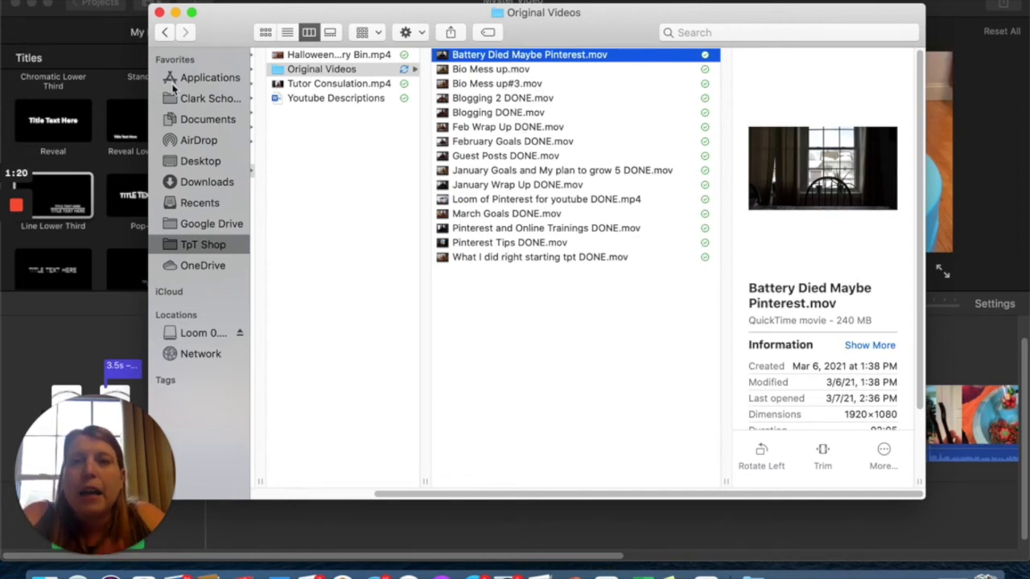
# Insert Battery Died Maybe Pinterest.mov from the Original Videos folder into the iMovie timeline at the split in the main clip
pyautogui.click(176, 13)
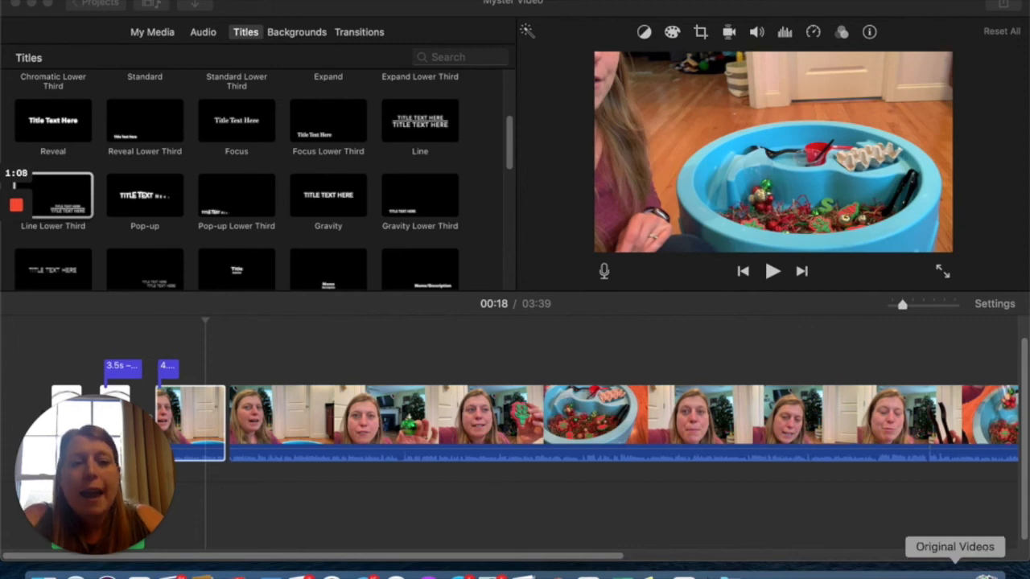
pyautogui.click(955, 572)
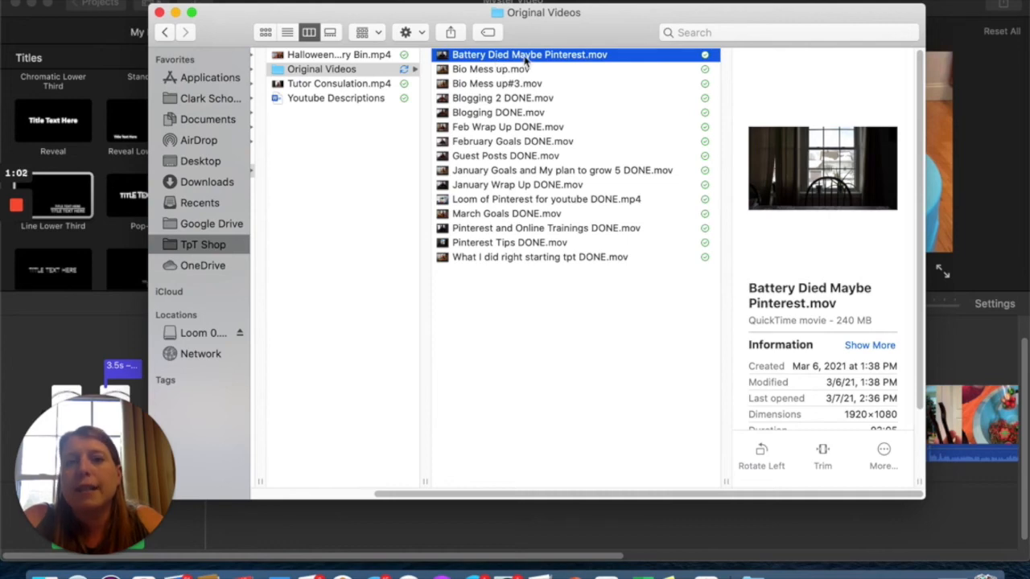
pyautogui.moveTo(527, 58); pyautogui.dragTo(225, 429)
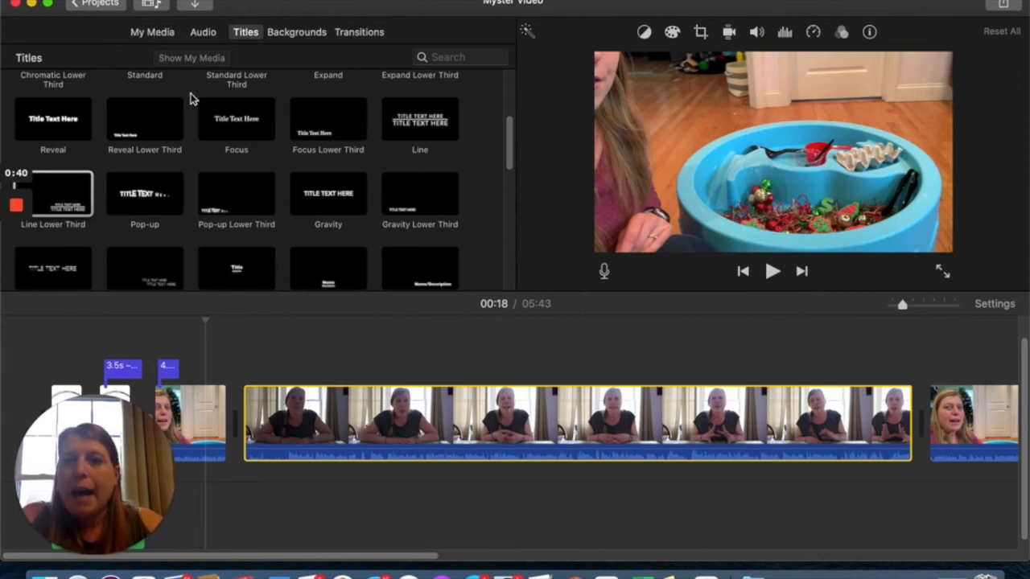
# Browse the Photos library in the project's media, showing only videos from All Photos
pyautogui.click(160, 37)
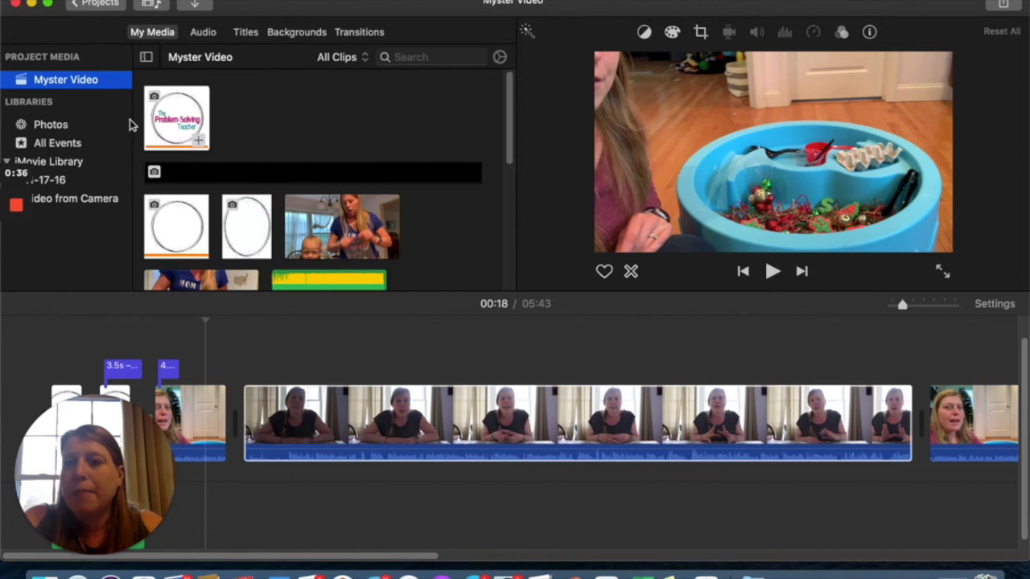
pyautogui.click(56, 132)
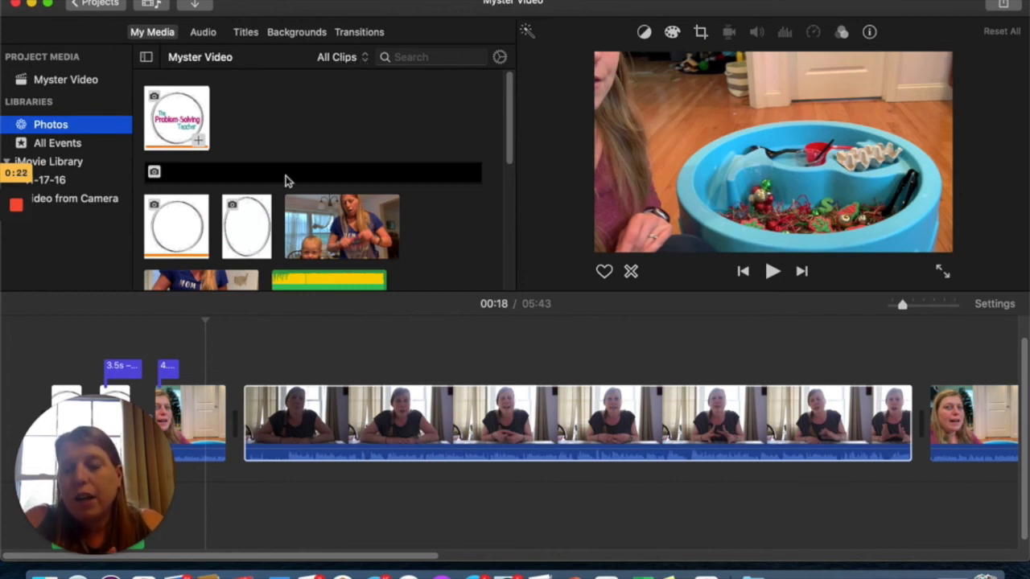
pyautogui.click(365, 59)
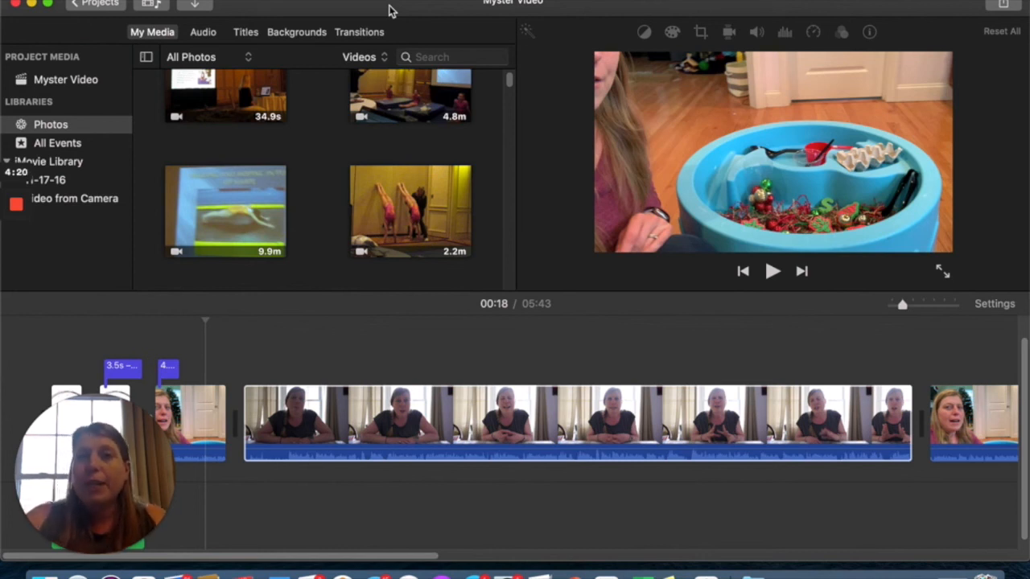
# Select the newly inserted clip and then the logo image clip at the start of the timeline
pyautogui.click(265, 418)
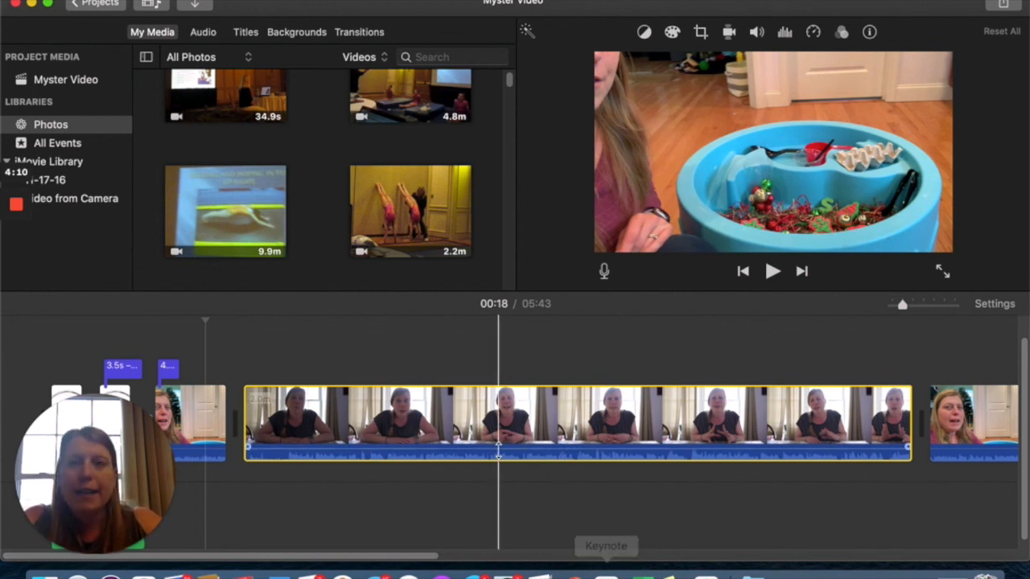
pyautogui.moveTo(113, 415); pyautogui.dragTo(107, 259)
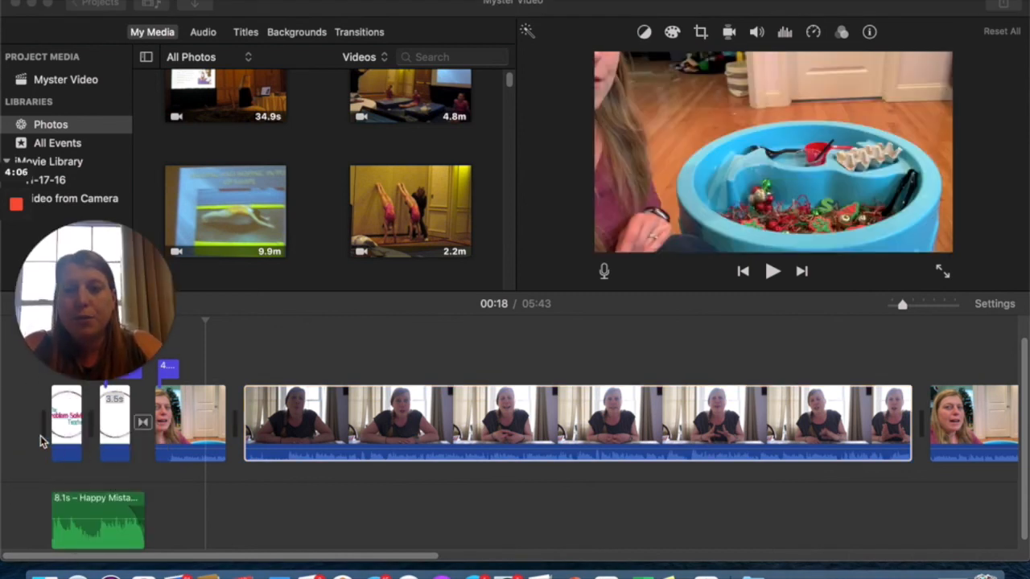
pyautogui.click(81, 449)
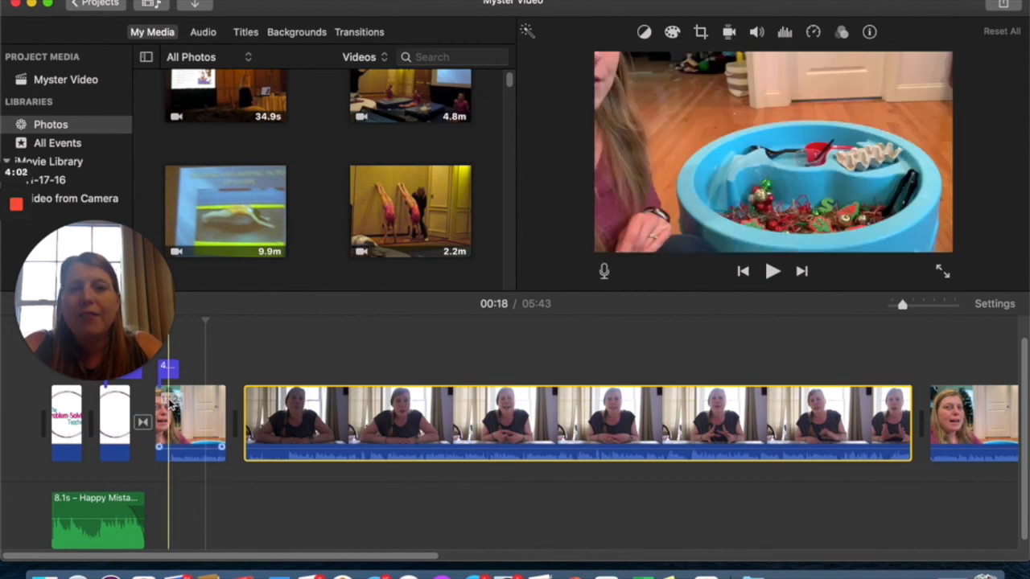
pyautogui.click(69, 427)
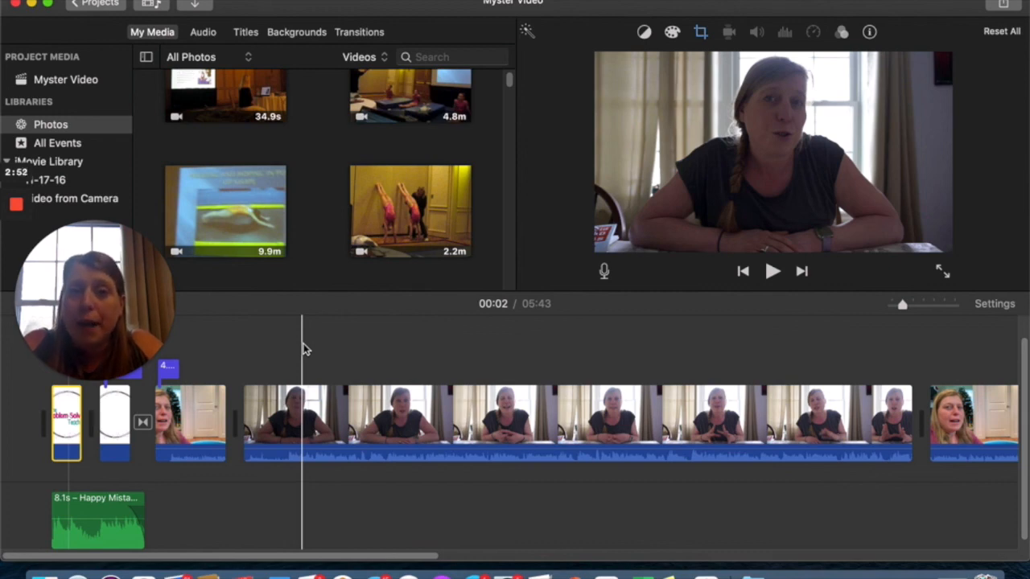
# Minimise the iMovie window and the Original Videos Finder window to clear the desktop
pyautogui.click(32, 4)
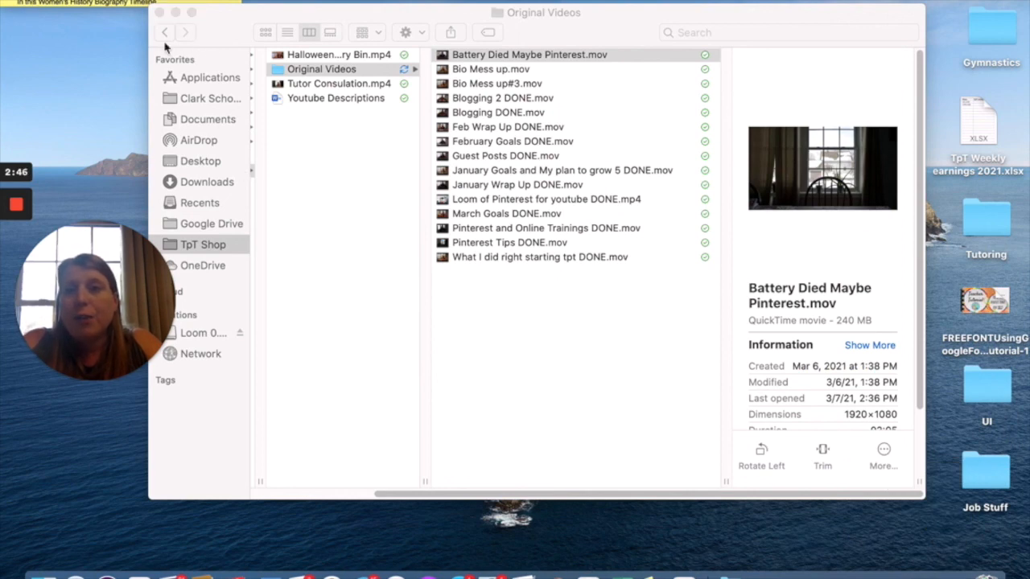
pyautogui.click(176, 12)
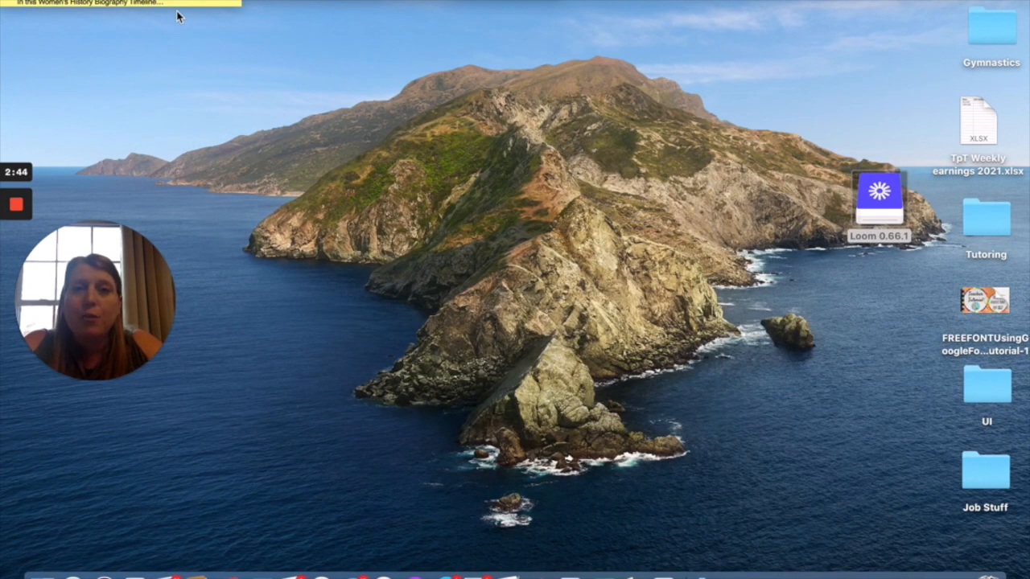